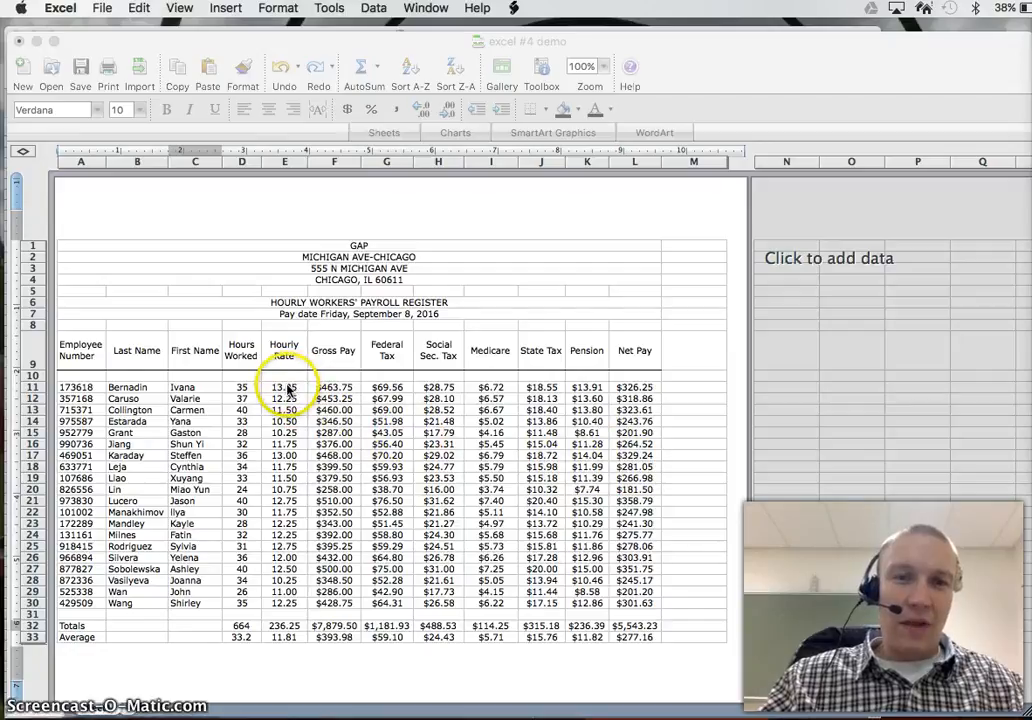
Step: Format the Hourly Rate values from row 11 through the Average row as Accounting with two decimal places and no currency symbol, centered
left_click(286, 388)
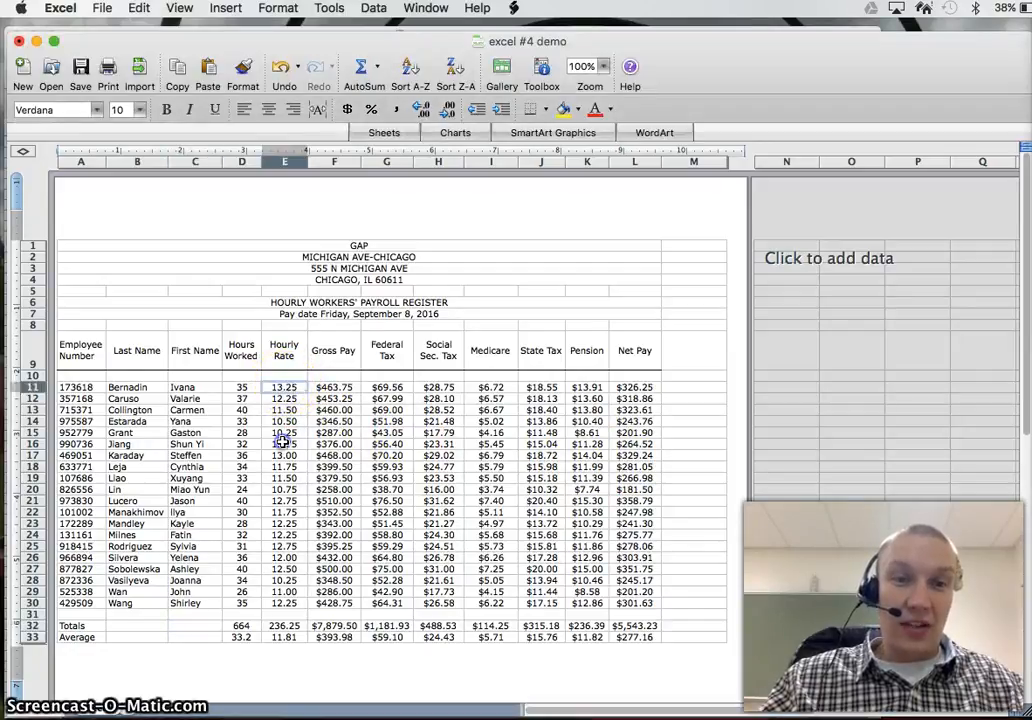
left_click_drag(284, 441, 280, 638)
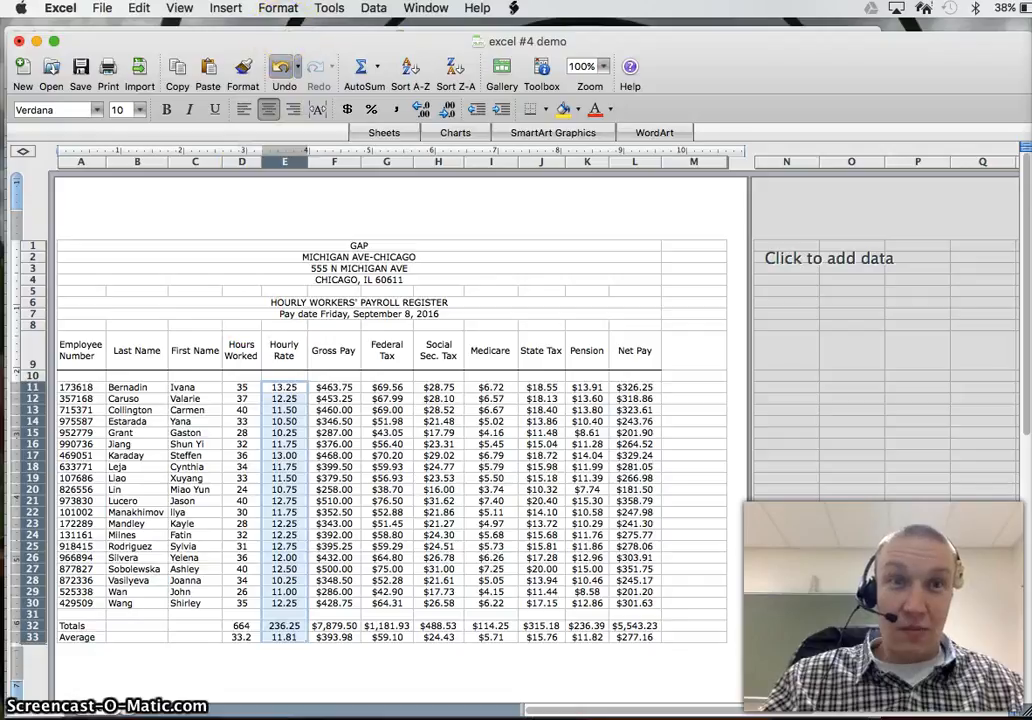
left_click(278, 8)
left_click(285, 25)
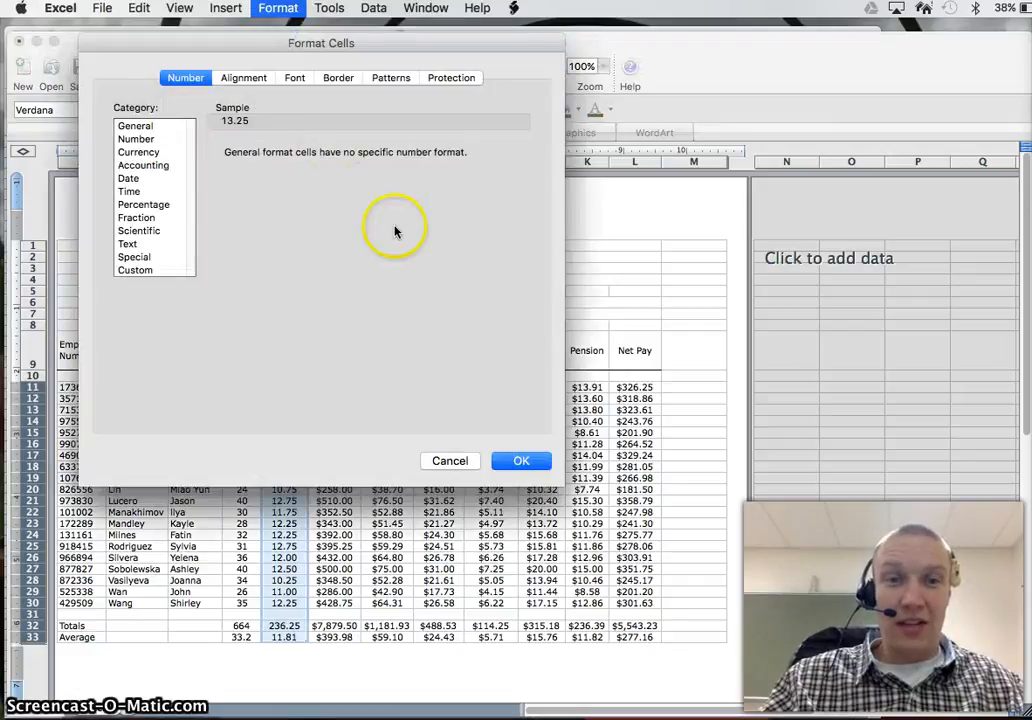
left_click(143, 165)
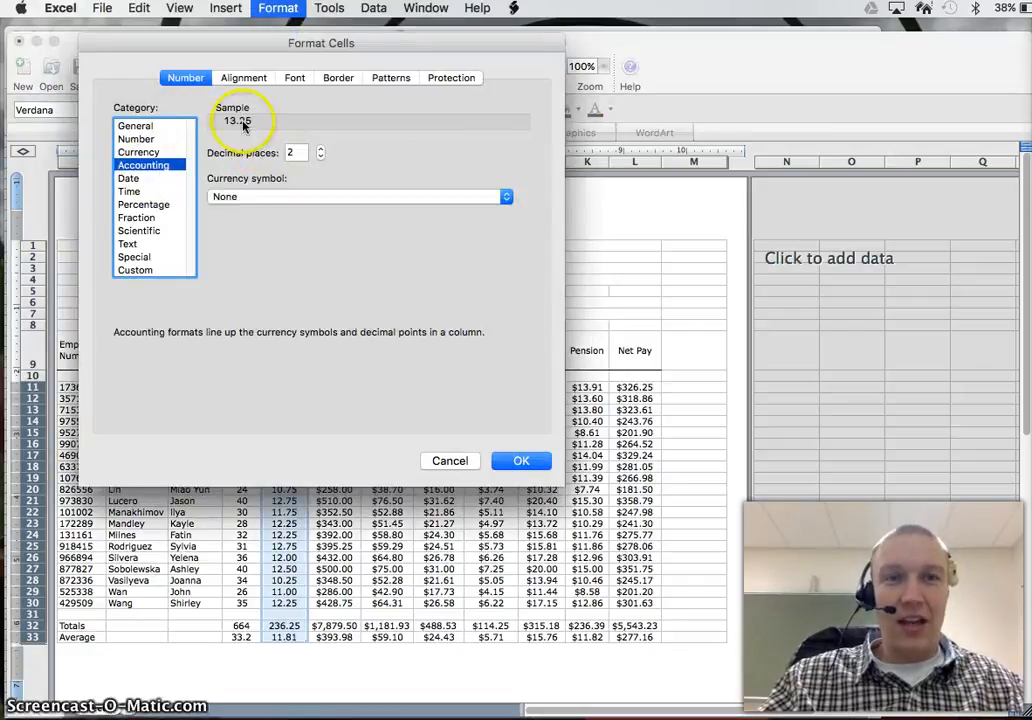
left_click(523, 460)
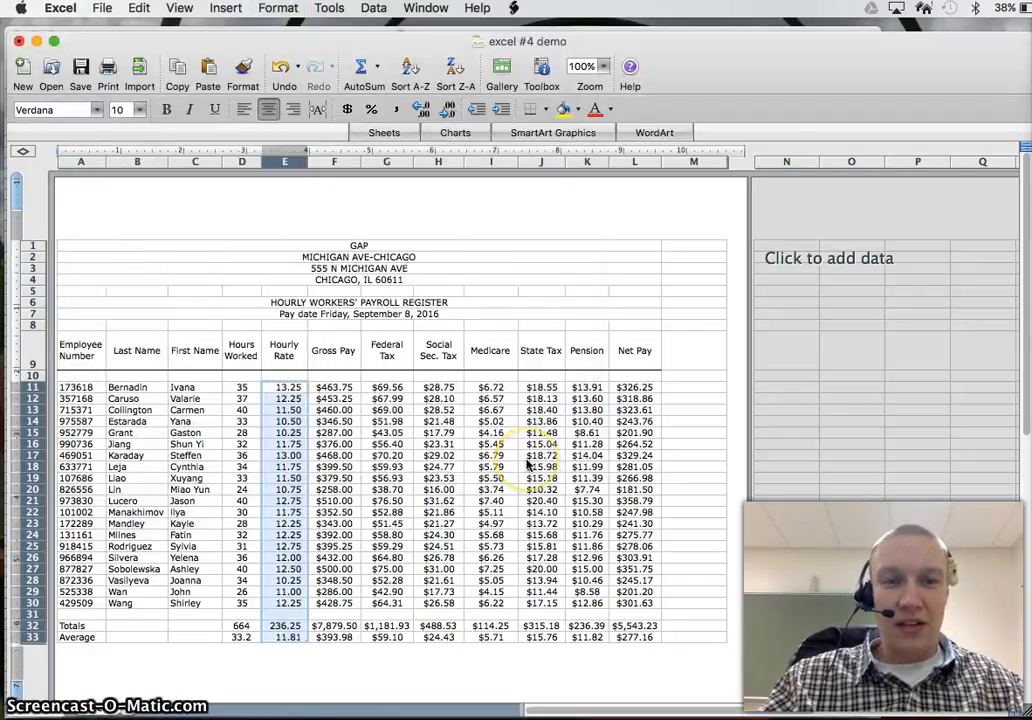
left_click(268, 116)
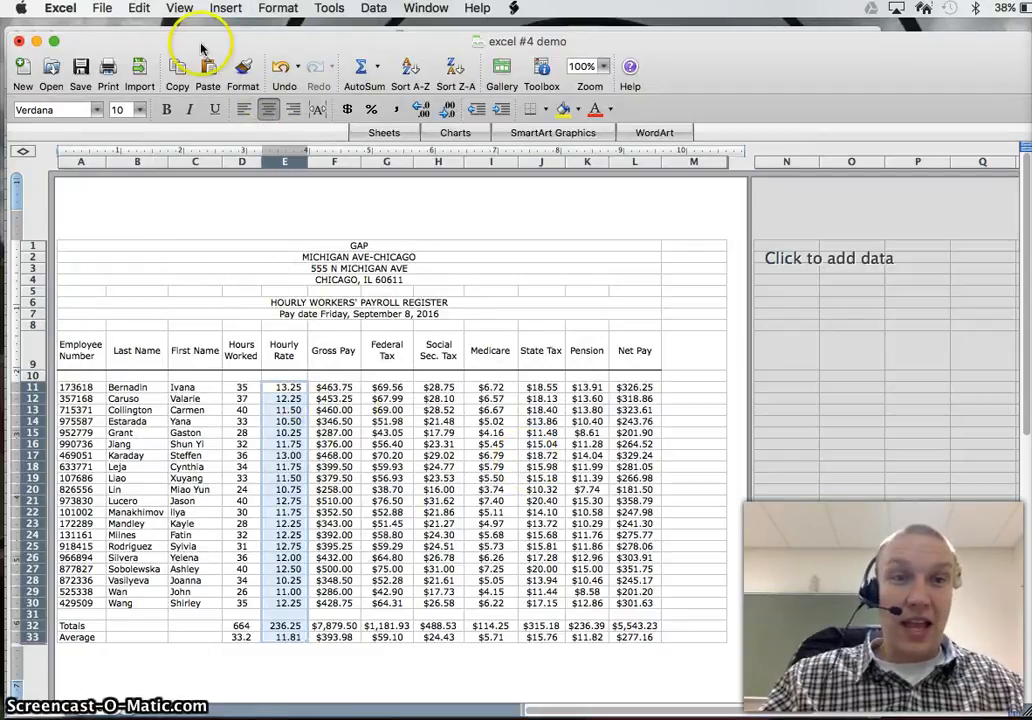
Step: Set the $ currency symbol on the Hourly Rate values' Accounting format and widen column E slightly so the total fits
left_click(278, 8)
left_click(258, 28)
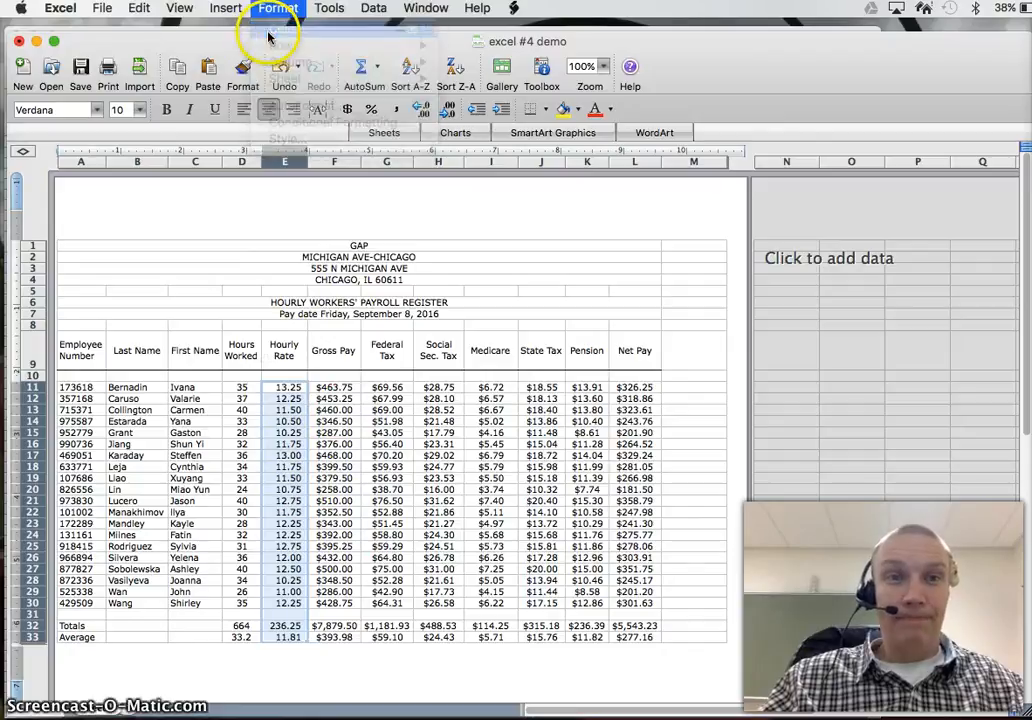
left_click(279, 196)
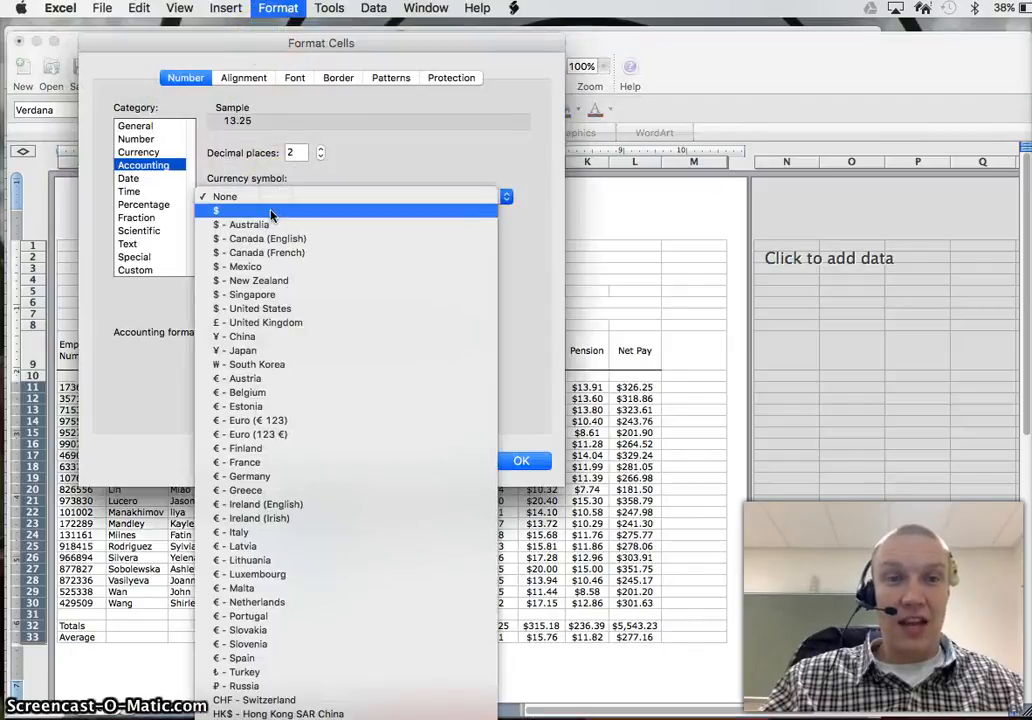
left_click(270, 208)
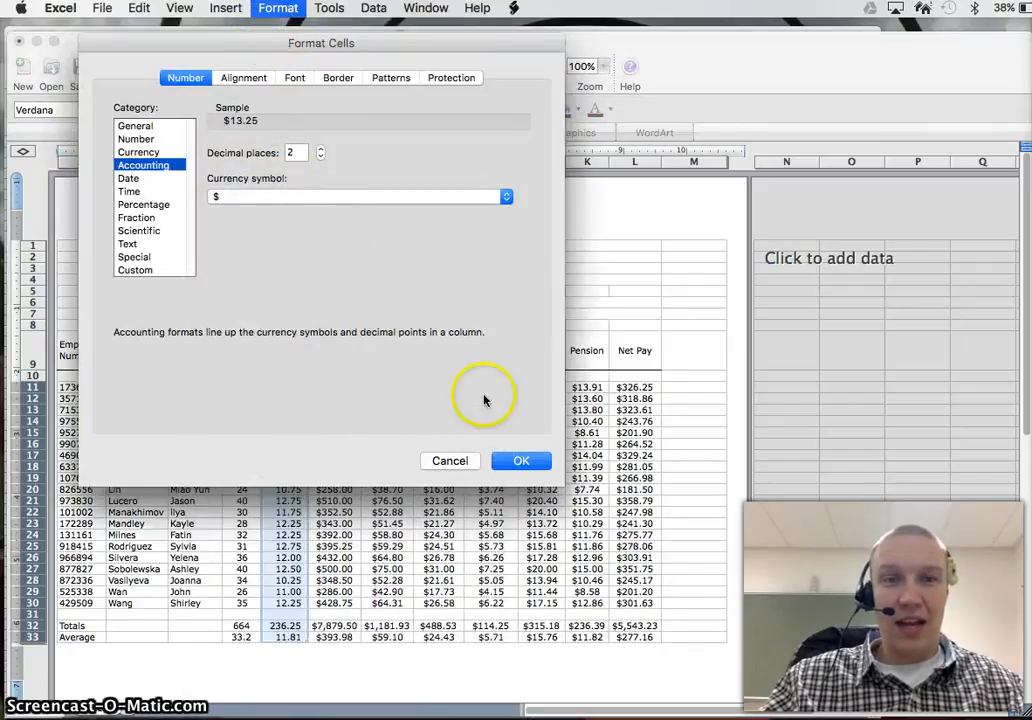
left_click(516, 461)
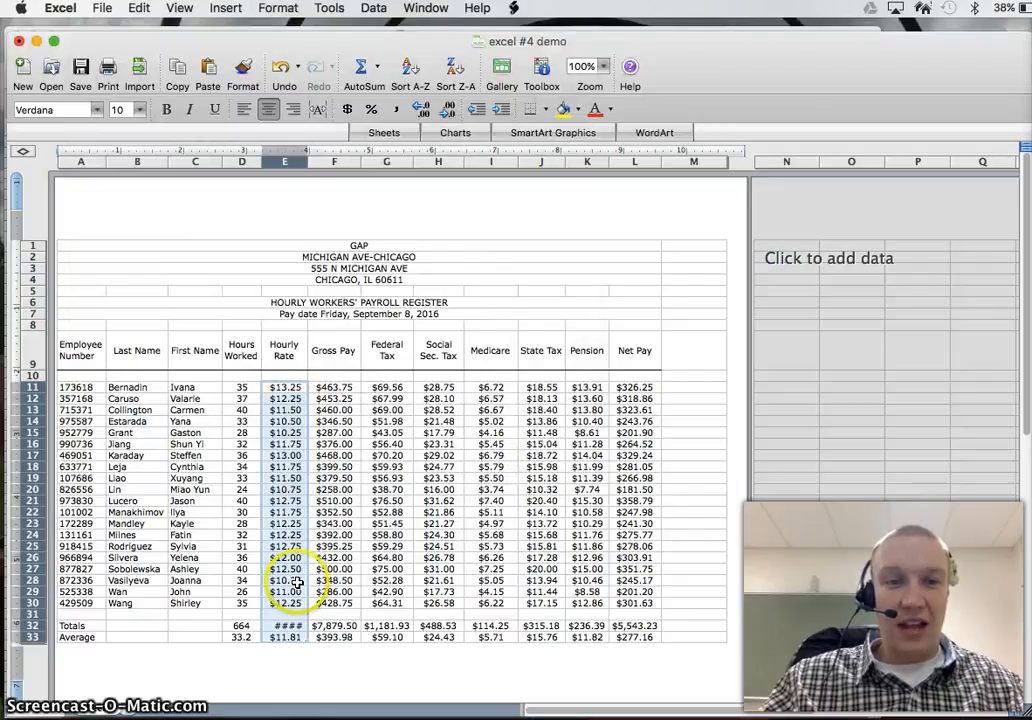
left_click_drag(308, 161, 313, 161)
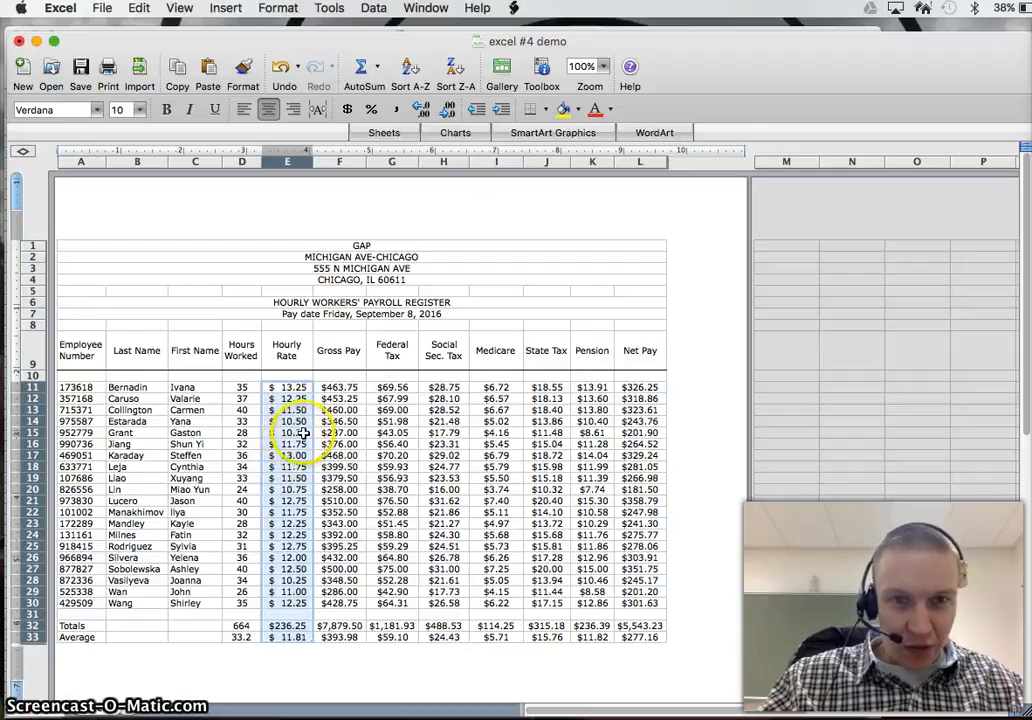
Step: Copy the cell formatting of the first Gross Pay amount, F11, onto the Hourly Rate cells E11 through E33
left_click(346, 424)
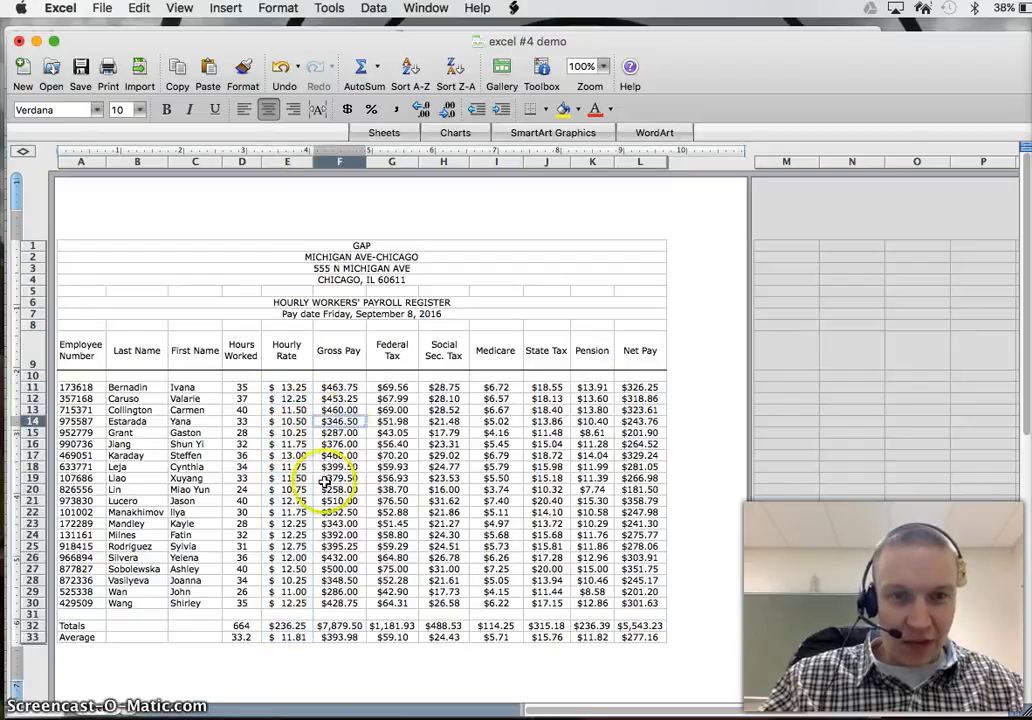
left_click(338, 386)
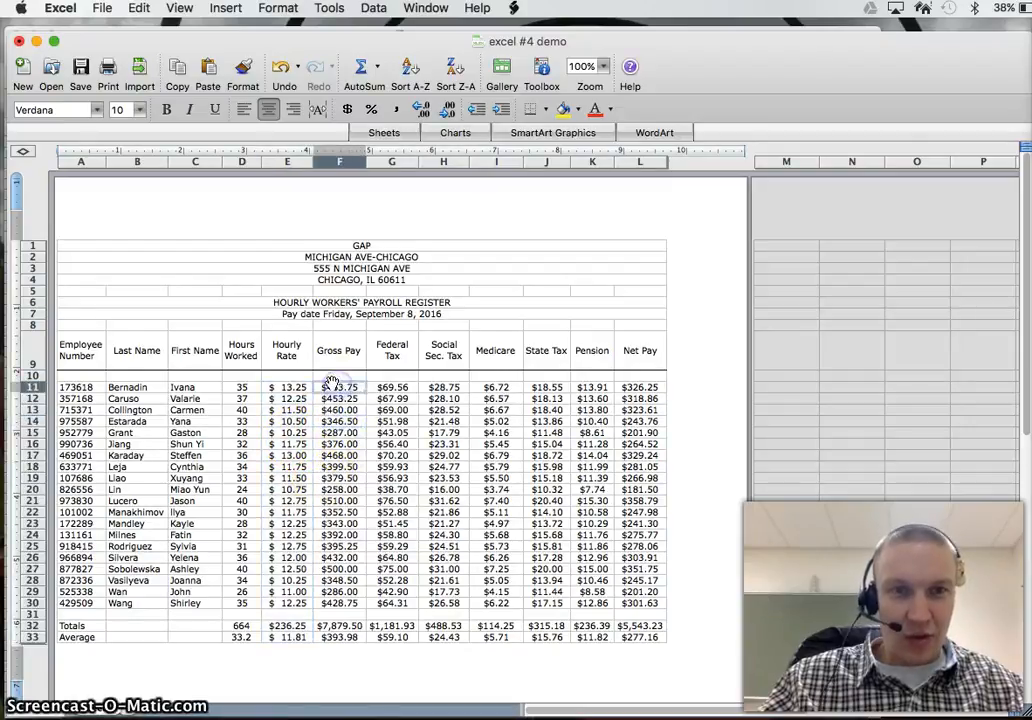
left_click(242, 66)
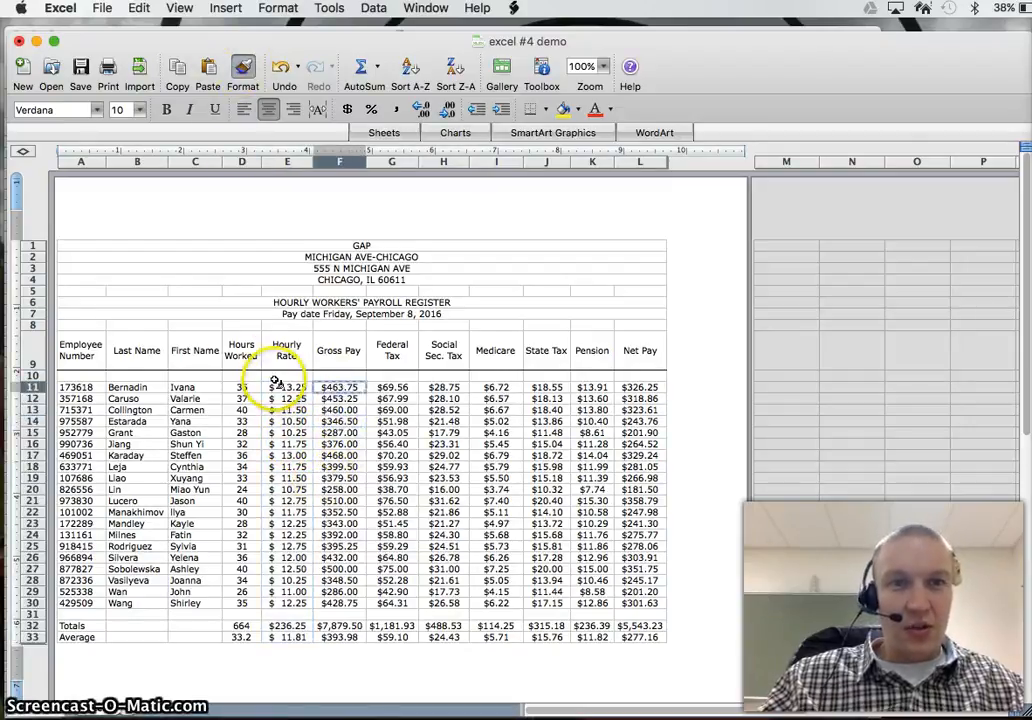
mouse_move(287, 387)
left_mouse_down()
mouse_move(277, 592)
mouse_move(287, 636)
left_mouse_up()
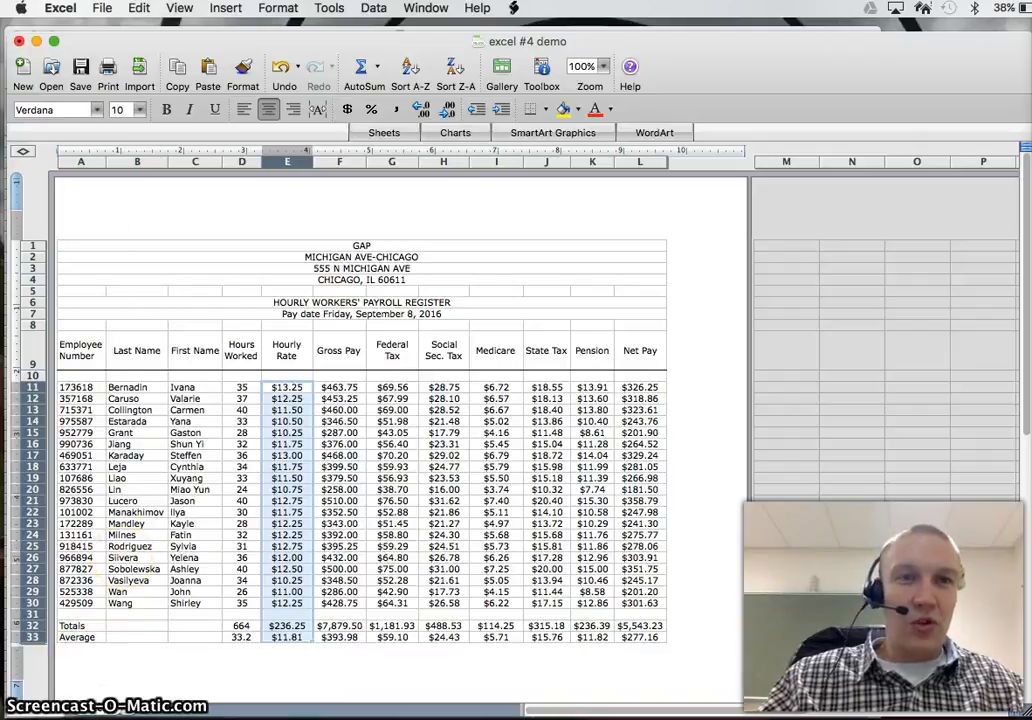
Step: Set the page's top and bottom margins to 0.75" each
left_click(102, 7)
left_click(157, 254)
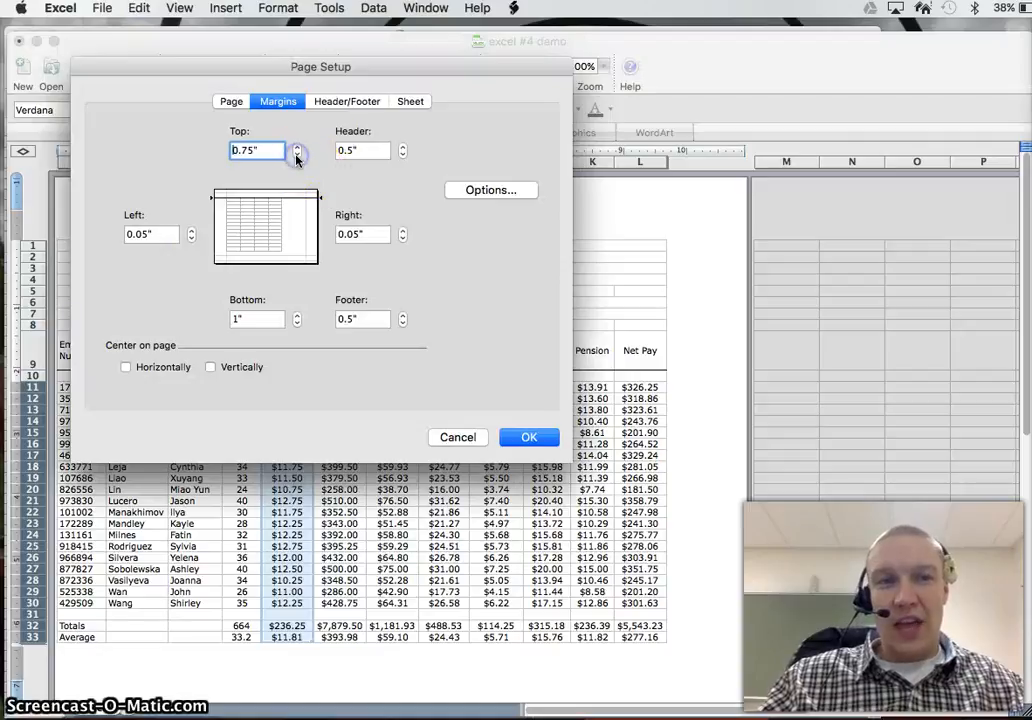
left_click(297, 323)
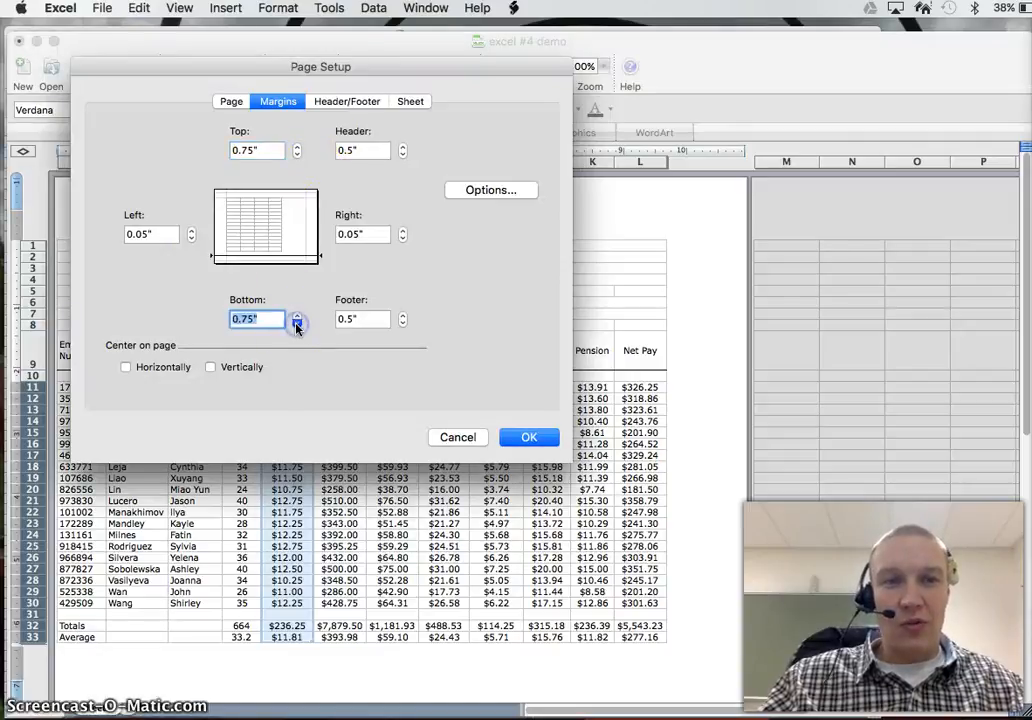
left_click(526, 437)
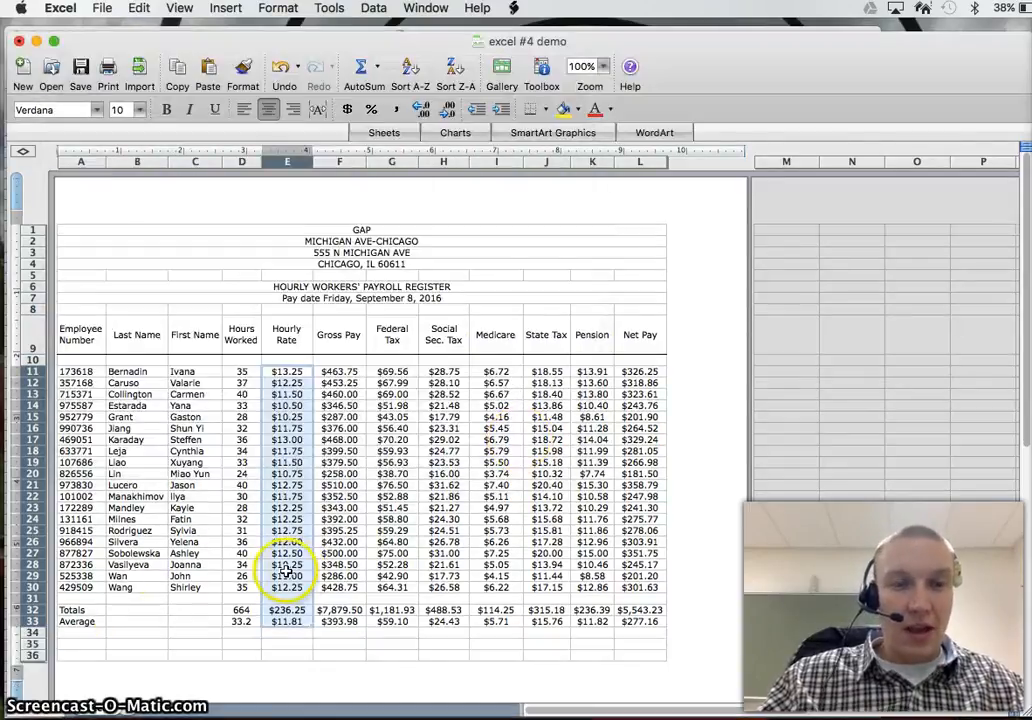
Step: Enter the row label "Take Home %" in cell A34, below Average
left_click(90, 632)
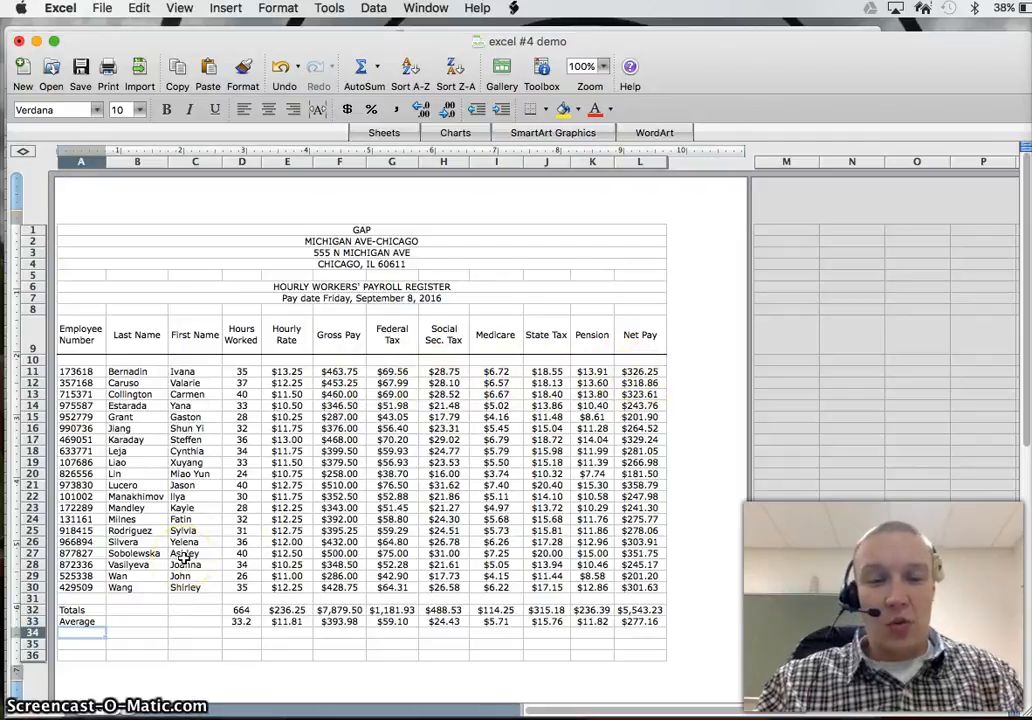
type("Take Hom")
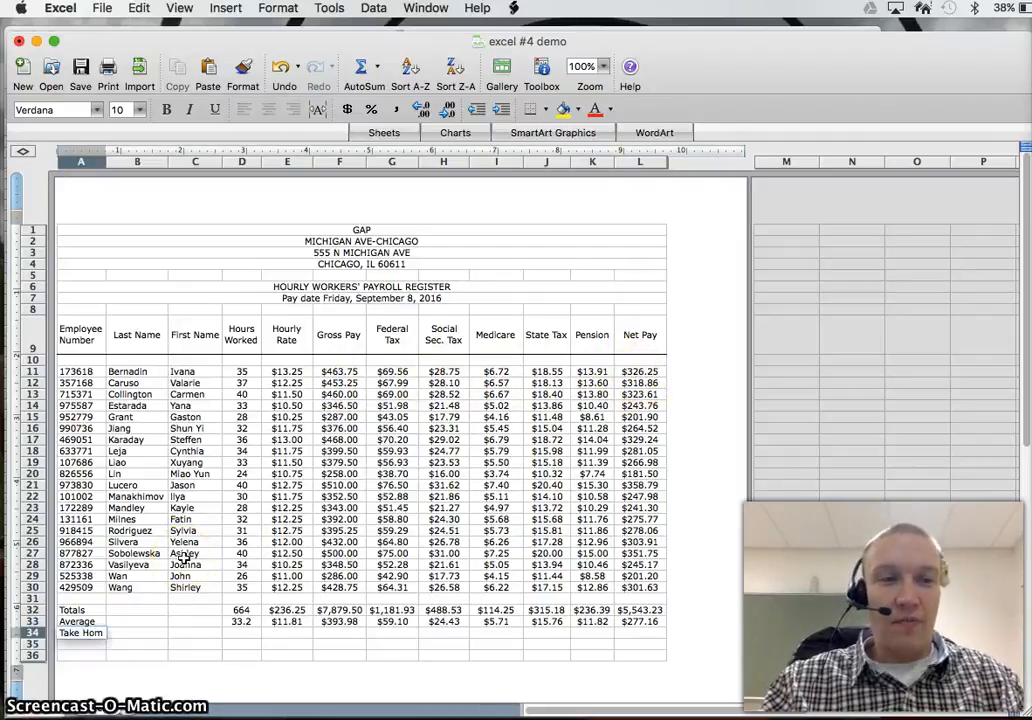
type("e %")
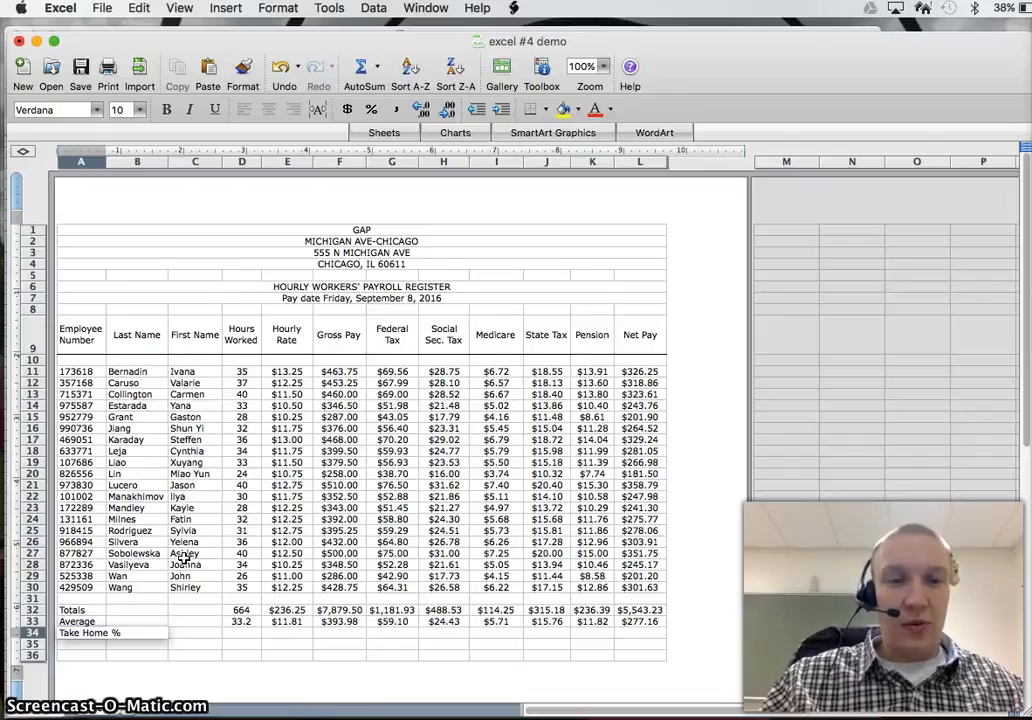
key("Return")
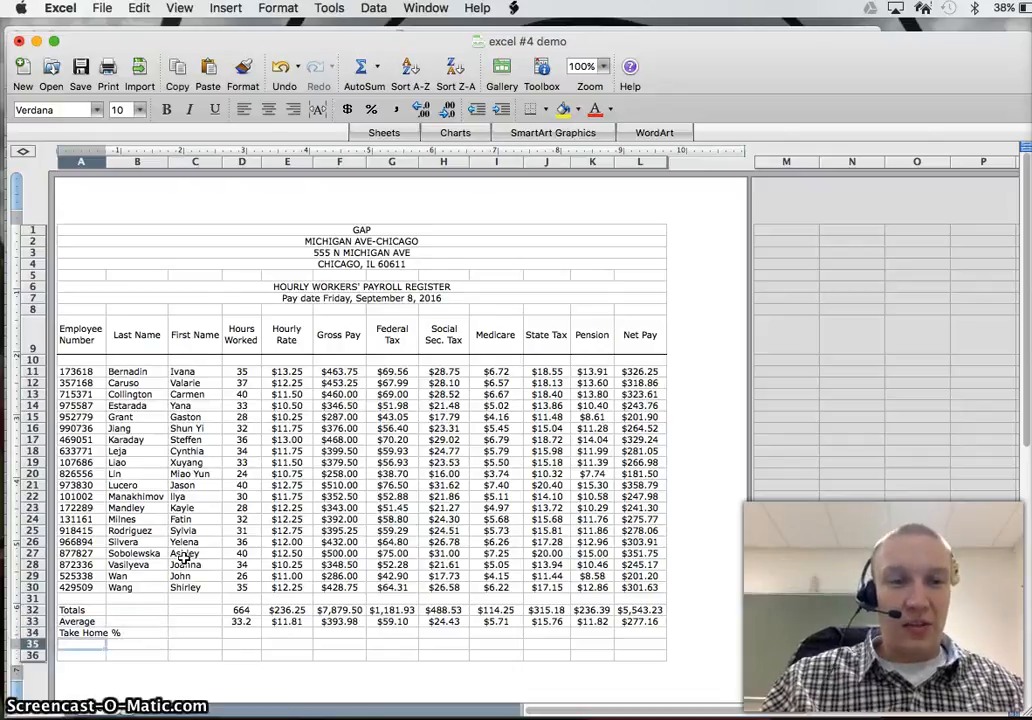
Step: Increase row 34's height to fit two text lines and copy the Employee Number header's formatting onto the Take Home % label
left_click(84, 634)
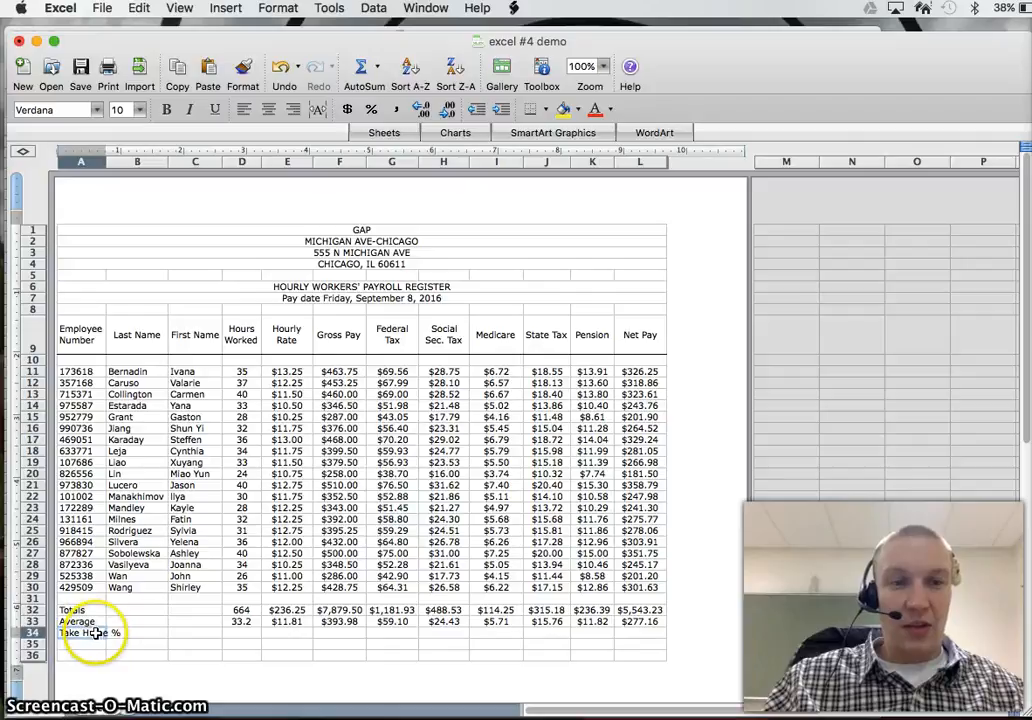
left_click_drag(35, 639, 40, 648)
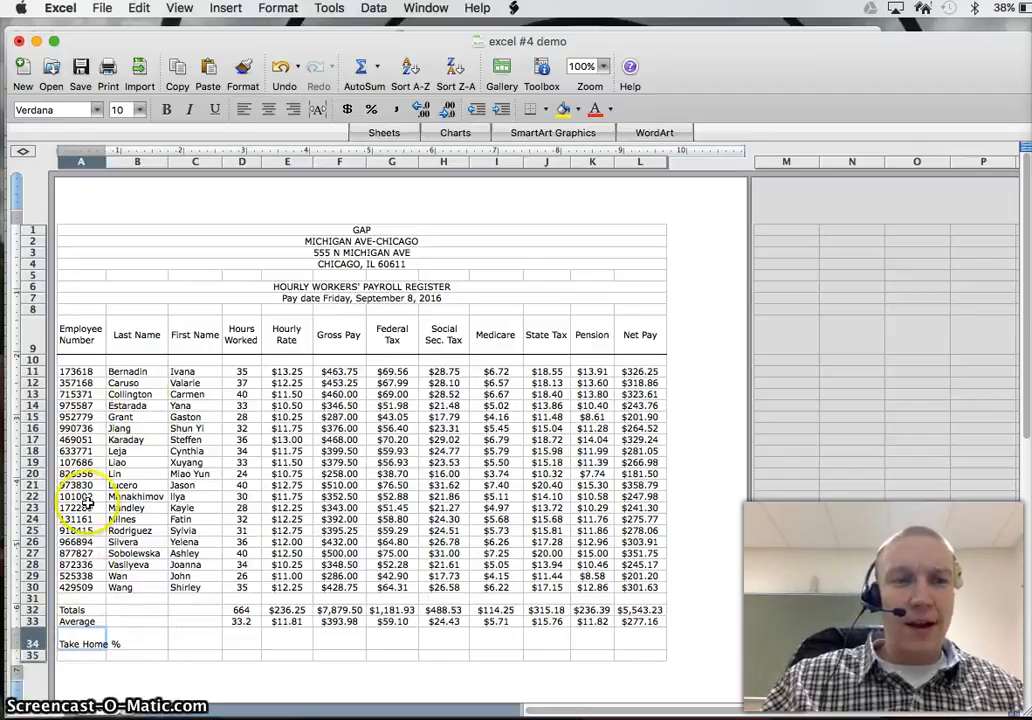
left_click(70, 339)
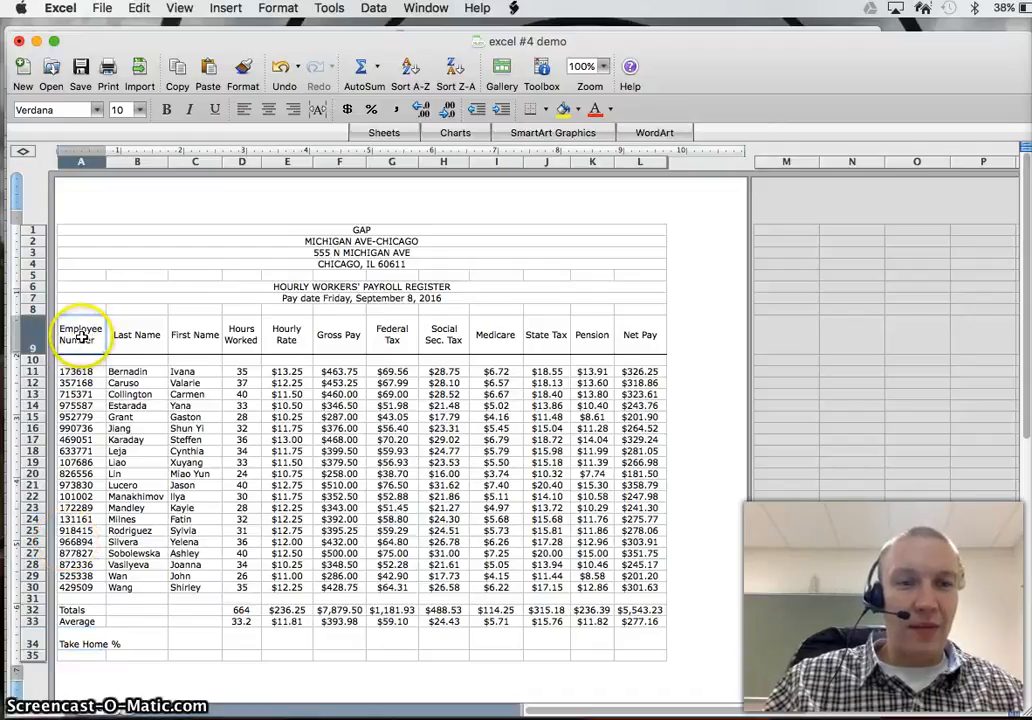
left_click(241, 68)
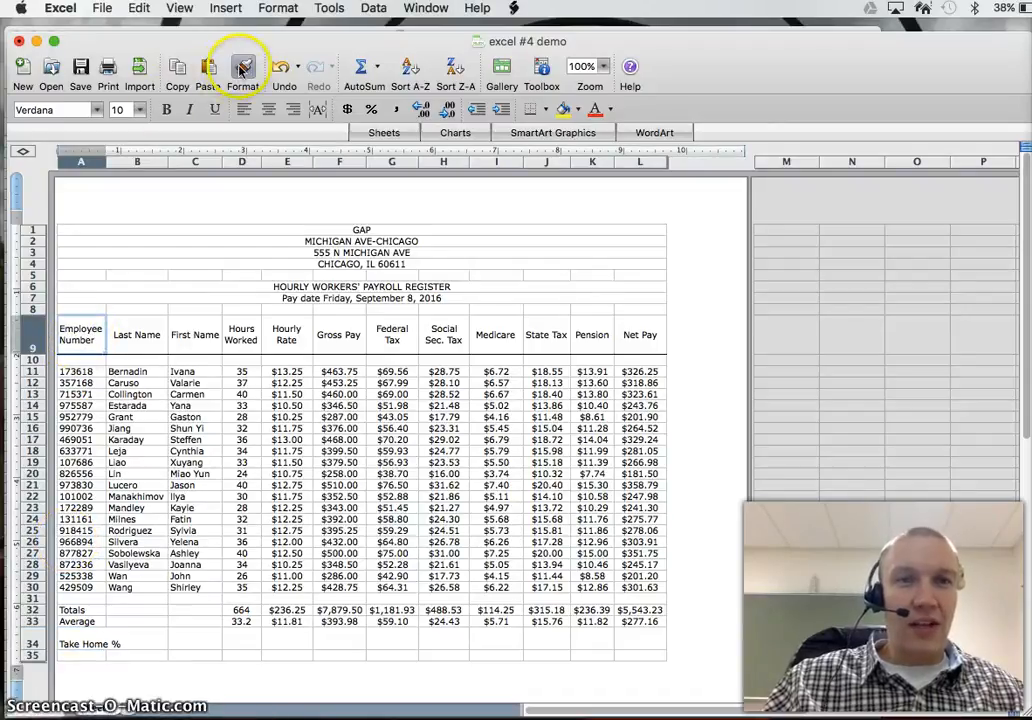
left_click(88, 643)
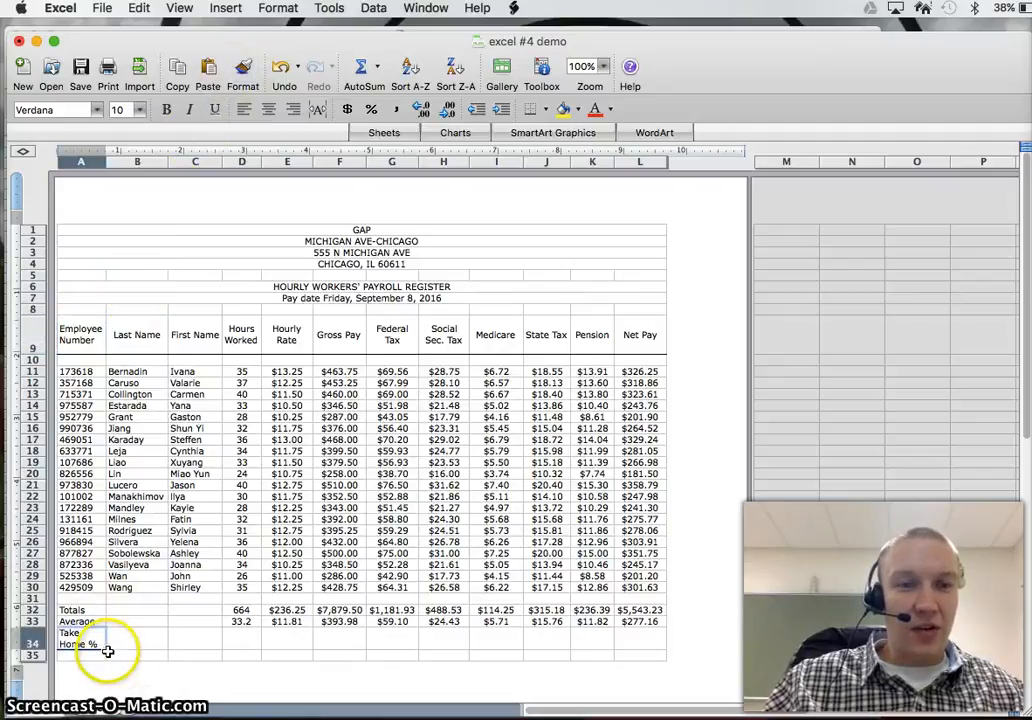
Step: Remove the border from the Take Home % label cell A34
left_click(247, 638)
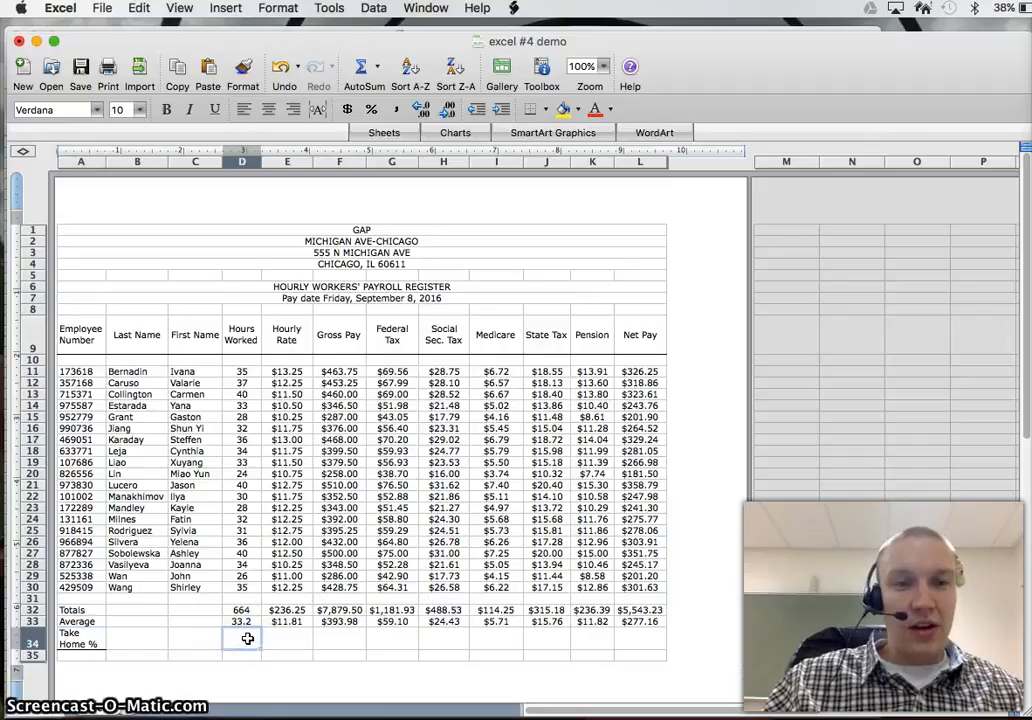
left_click(84, 640)
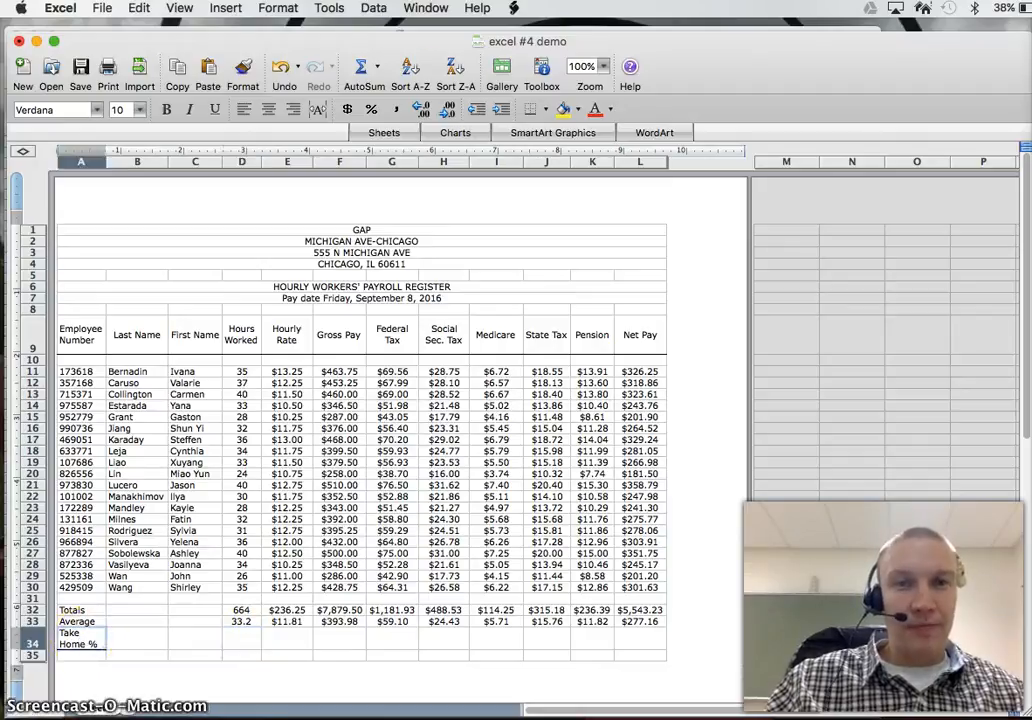
left_click(548, 112)
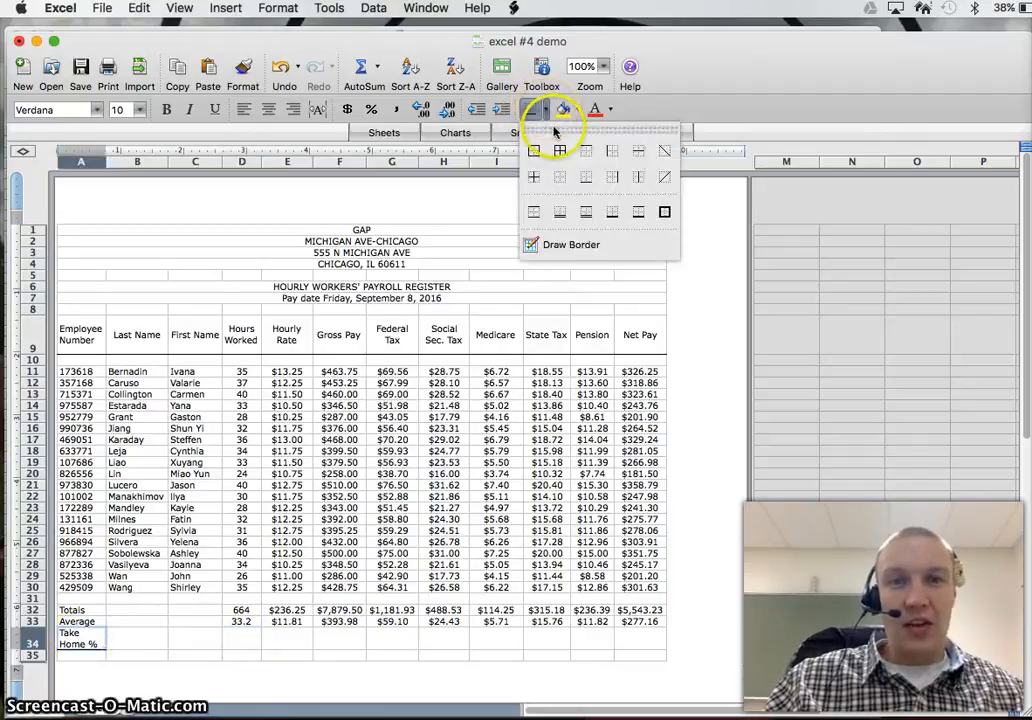
left_click(563, 185)
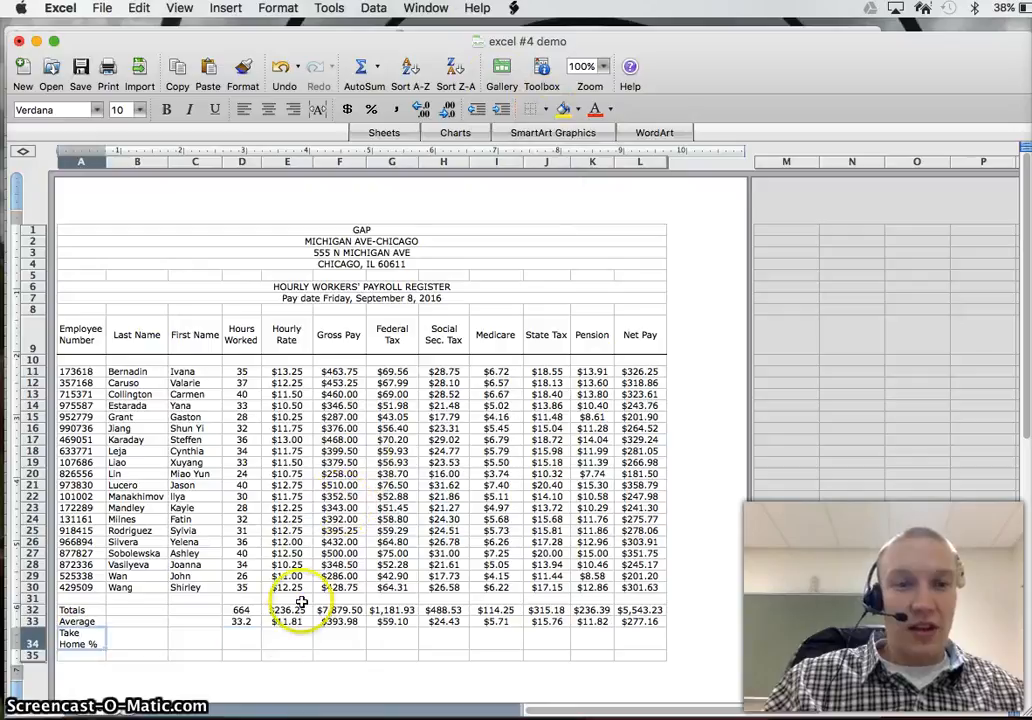
Step: Enter the formula =L11/F11 in cell D34 to divide the first employee's net pay by gross pay
left_click(258, 641)
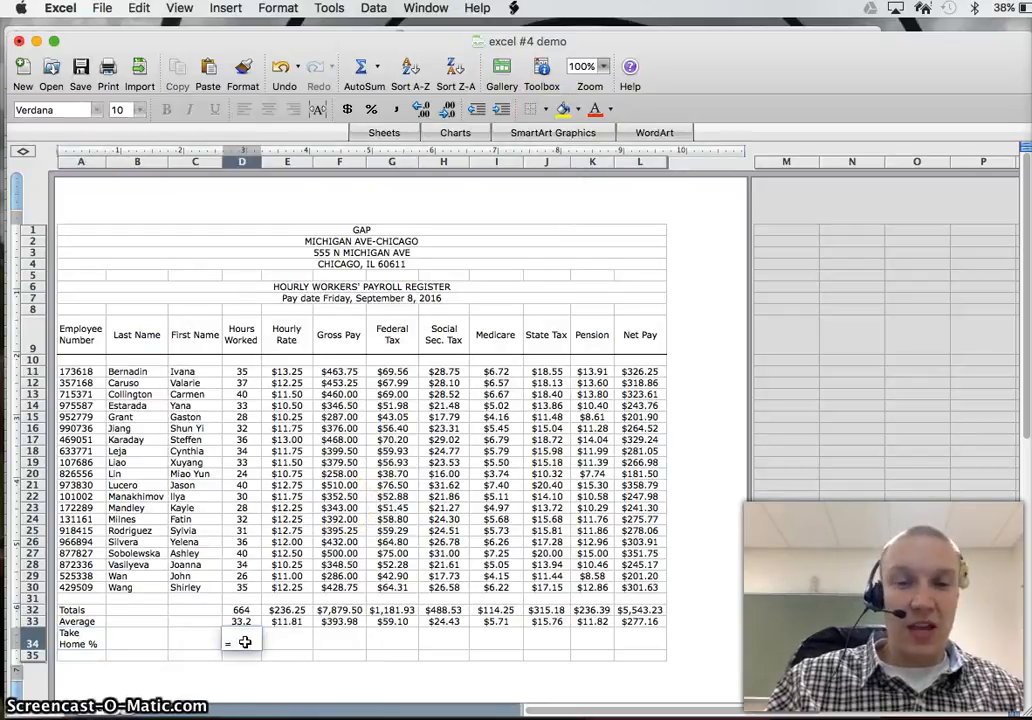
type("=")
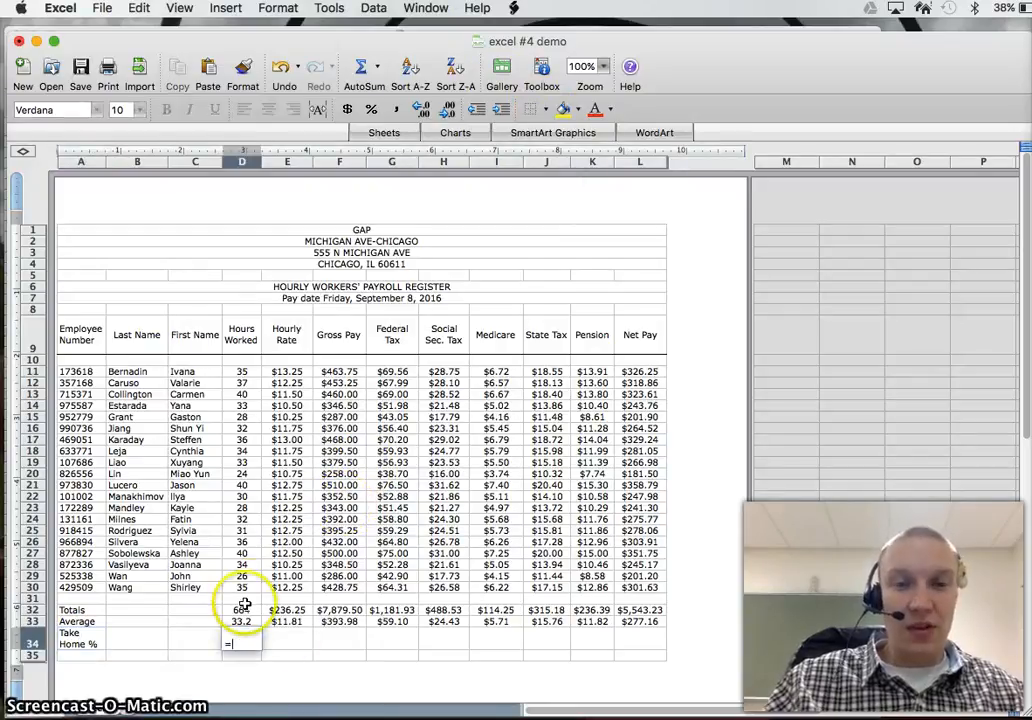
left_click(640, 372)
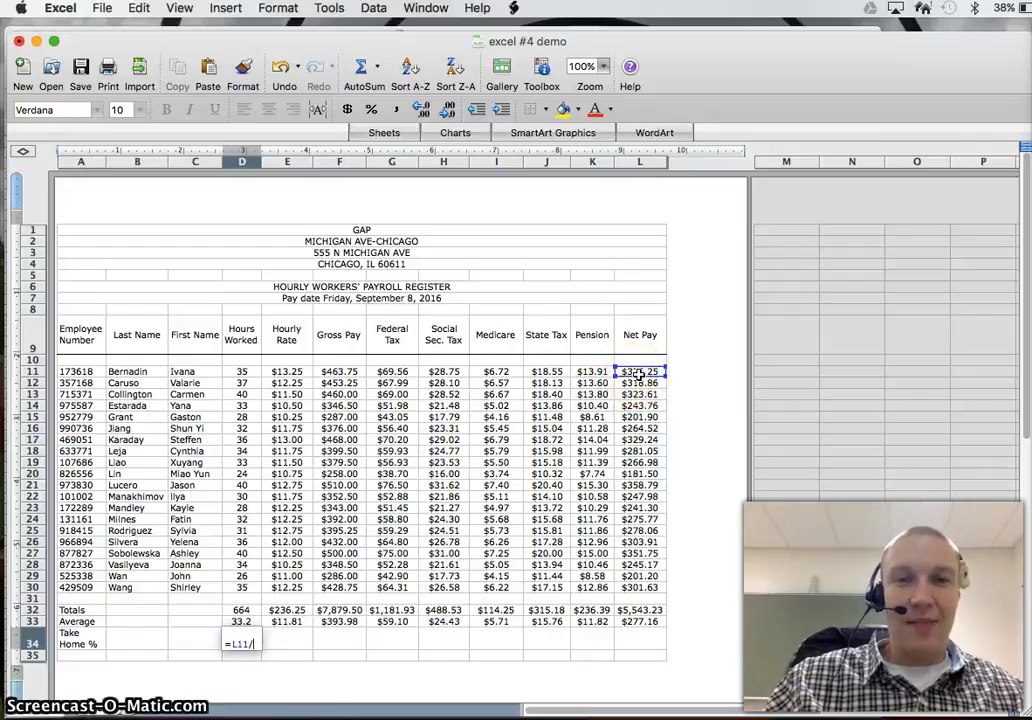
type("/")
left_click(340, 372)
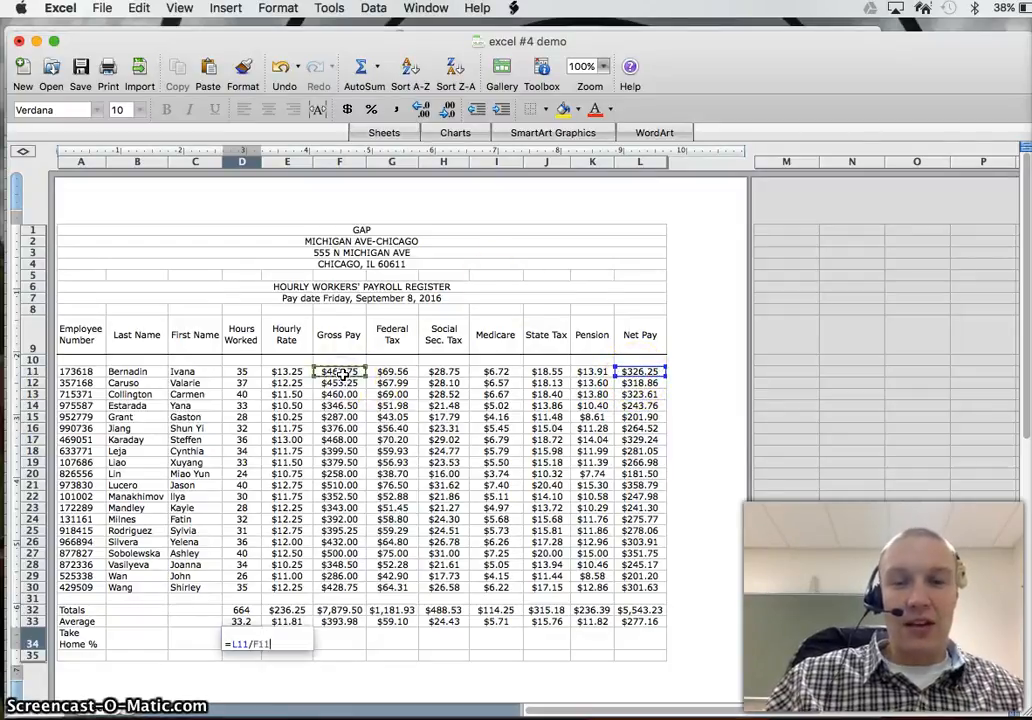
key("Return")
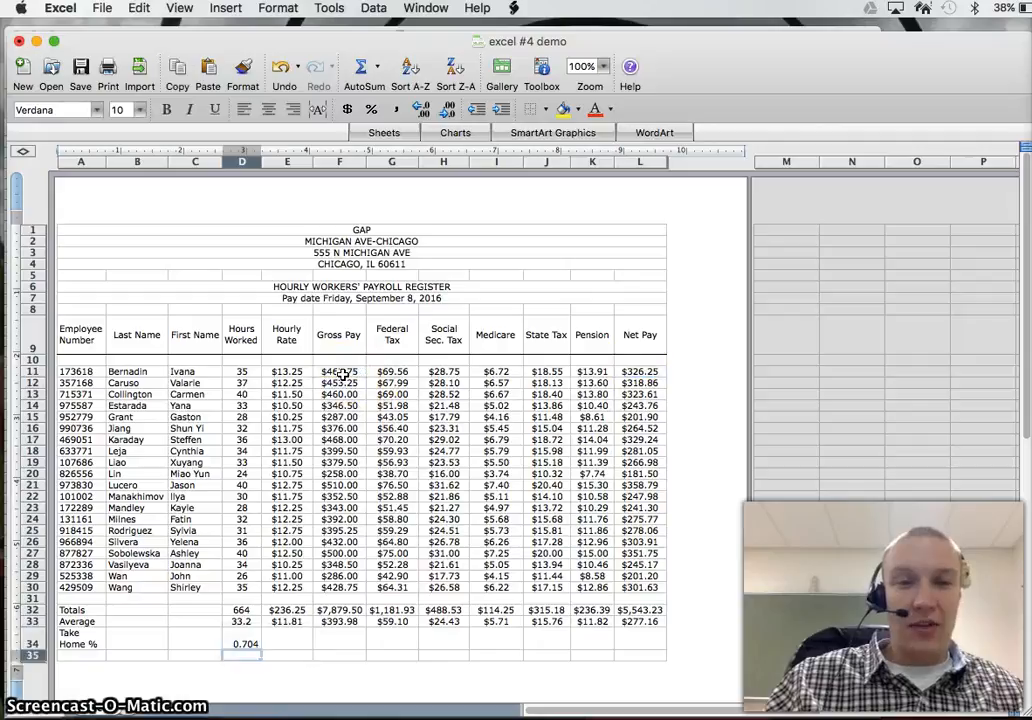
Step: Format the take-home result in D34 as a percentage with 1 decimal place
left_click(245, 646)
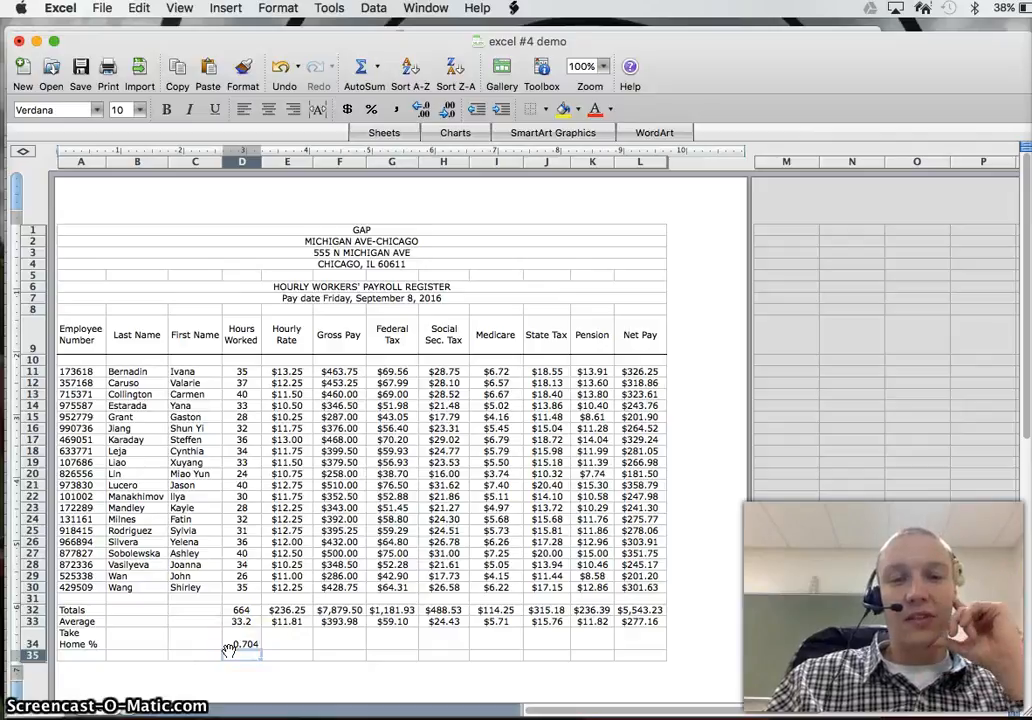
left_click(240, 645)
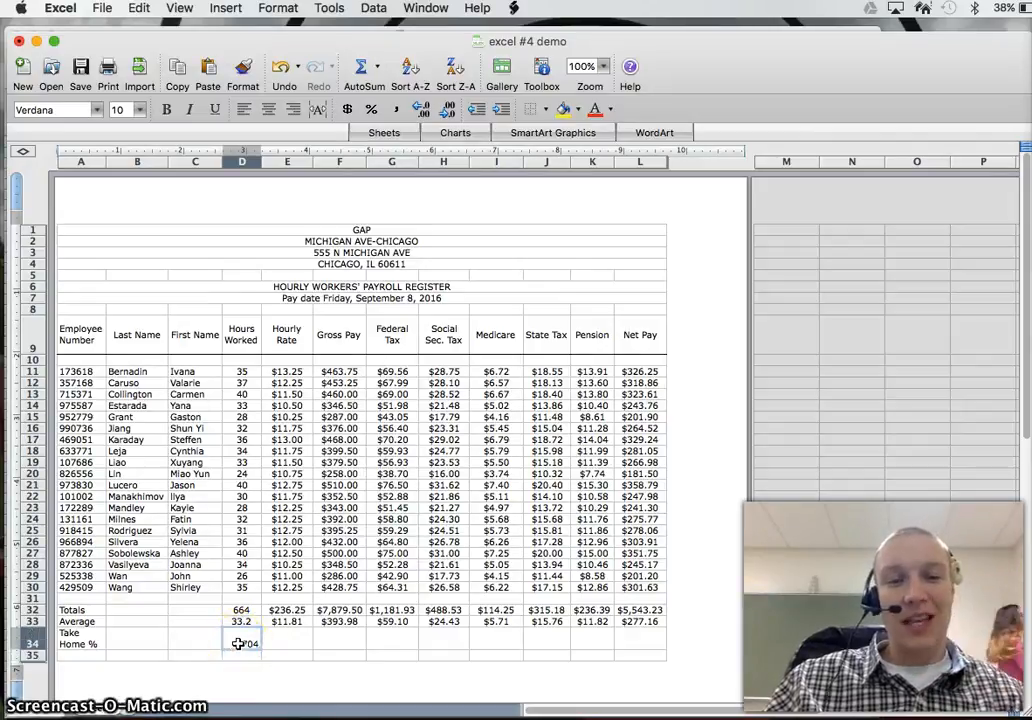
left_click(279, 8)
left_click(281, 30)
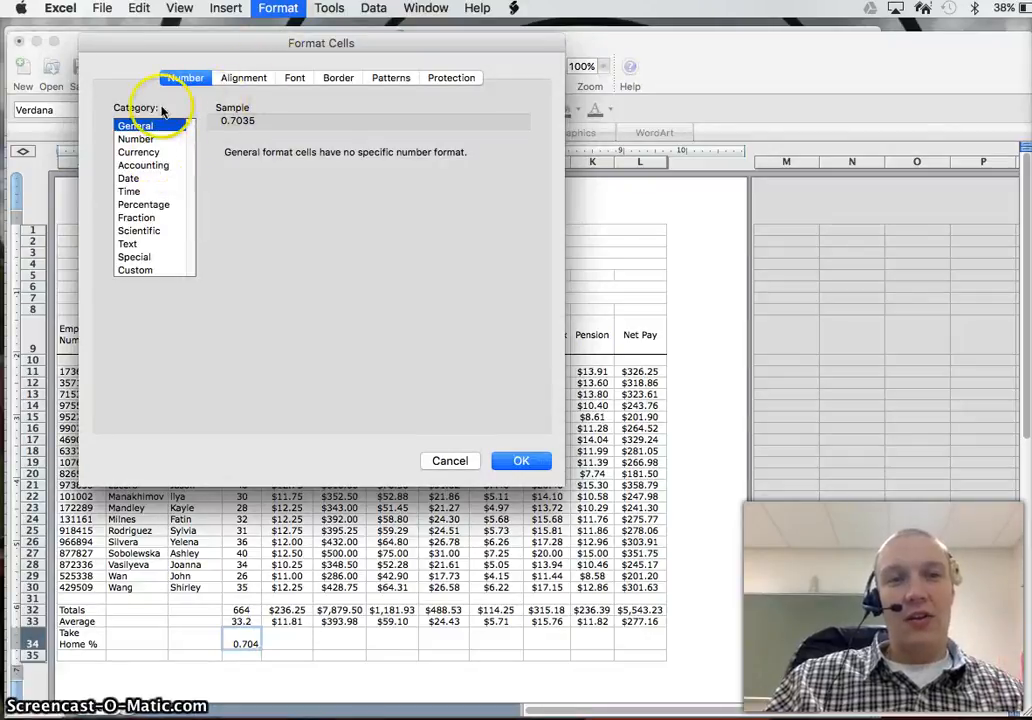
left_click(138, 205)
left_click(324, 158)
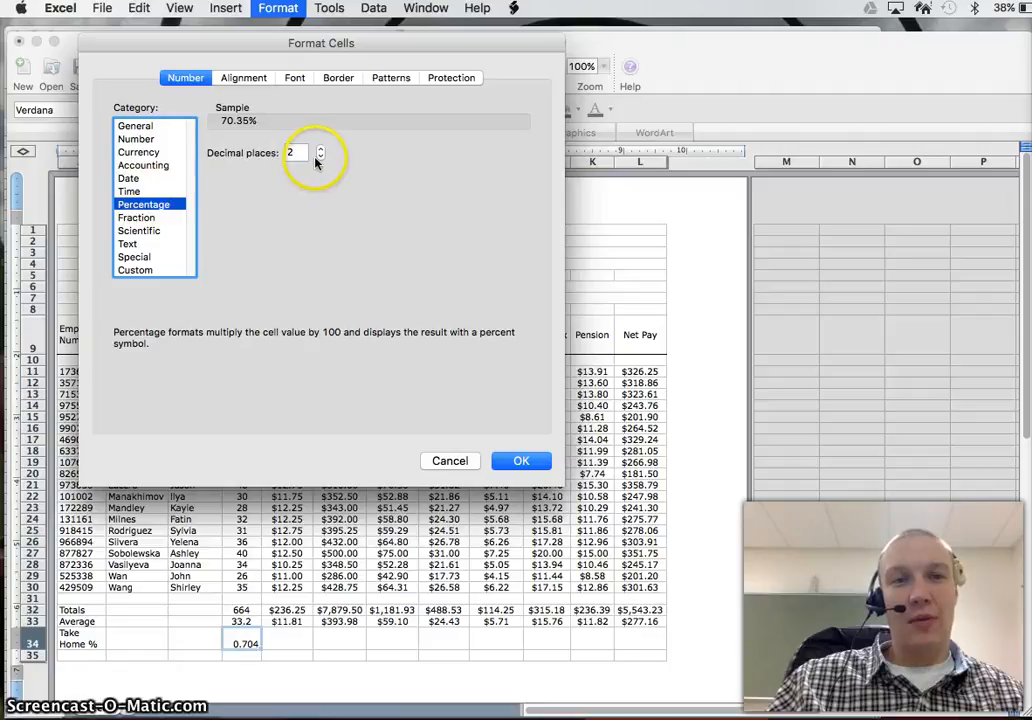
left_click(321, 158)
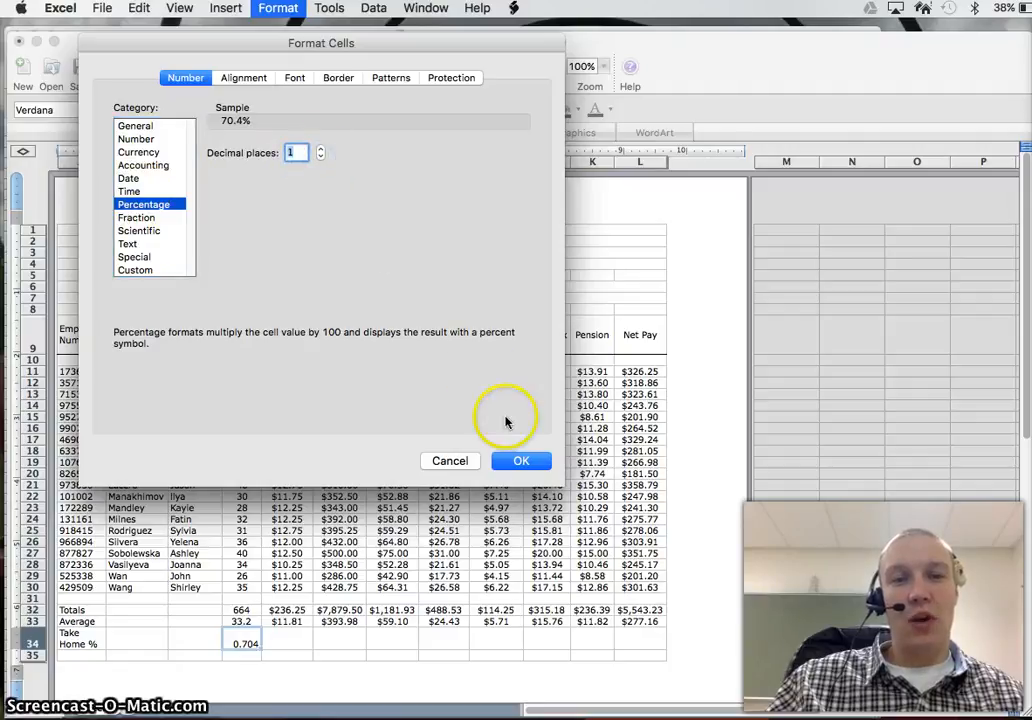
left_click(525, 461)
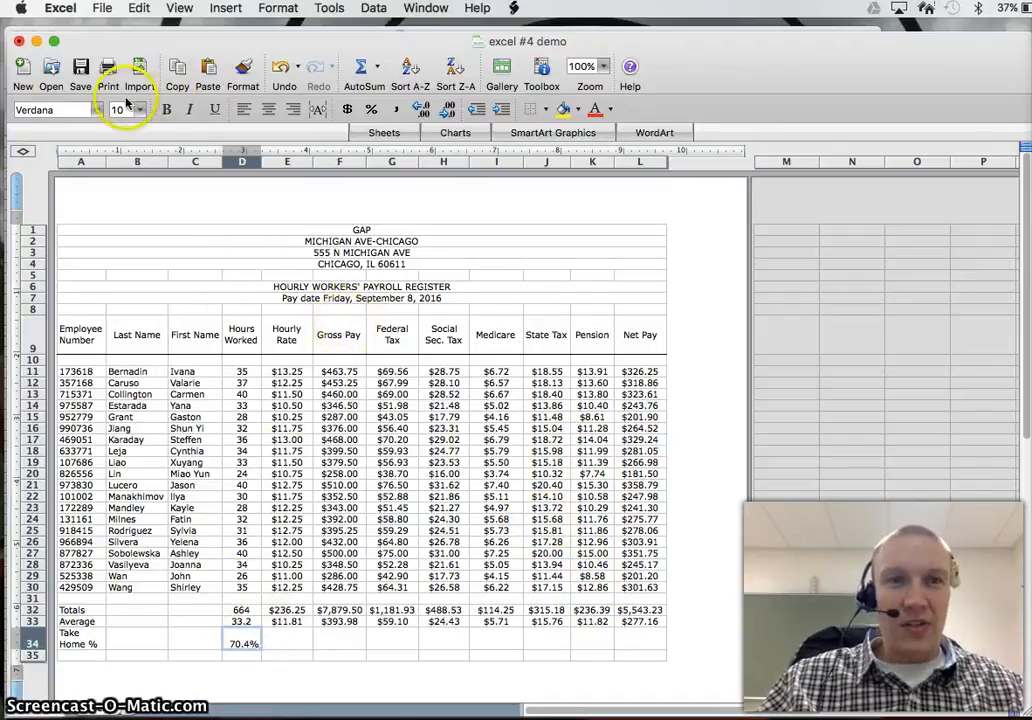
Step: Make the percentage in D34 bold and center it horizontally and vertically in the cell
left_click(167, 109)
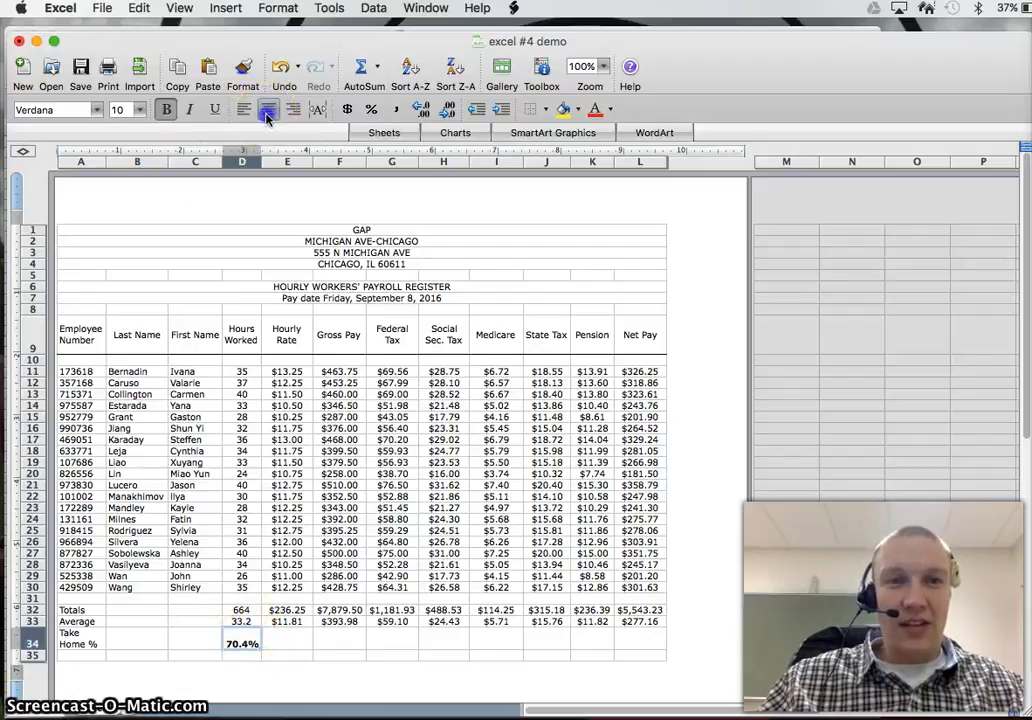
left_click(278, 8)
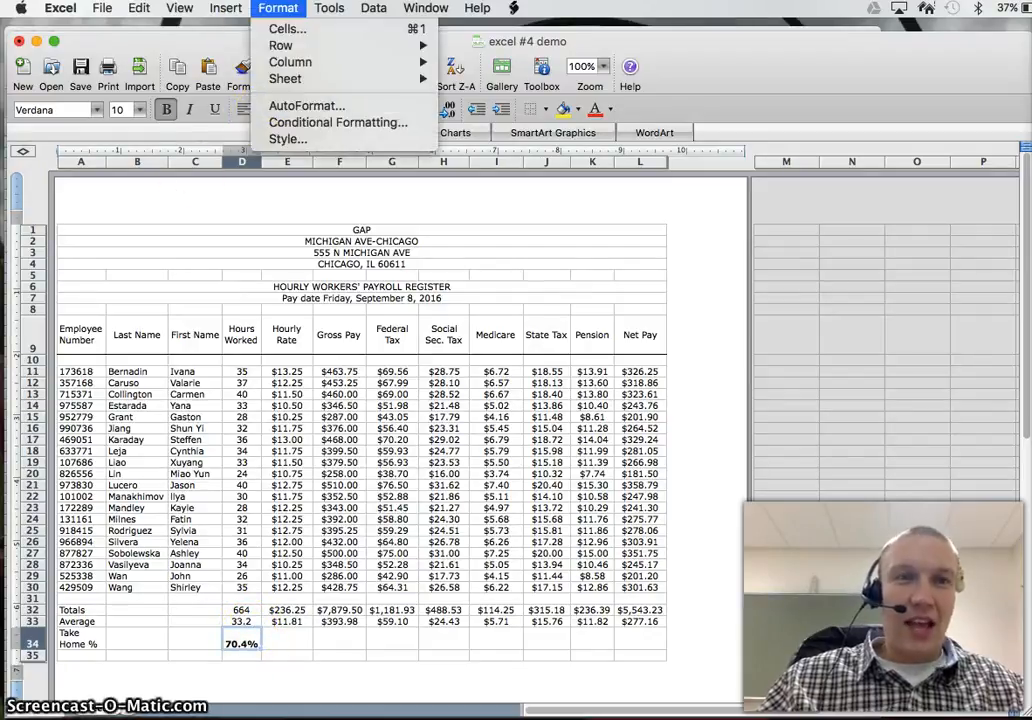
left_click(276, 26)
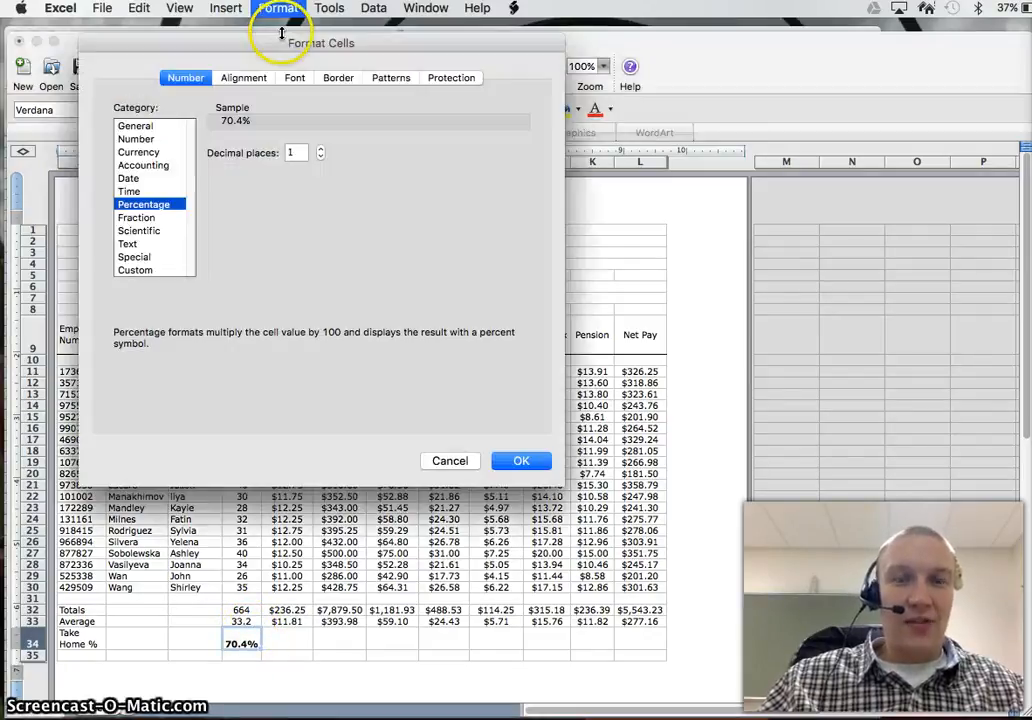
left_click(243, 77)
left_click(185, 191)
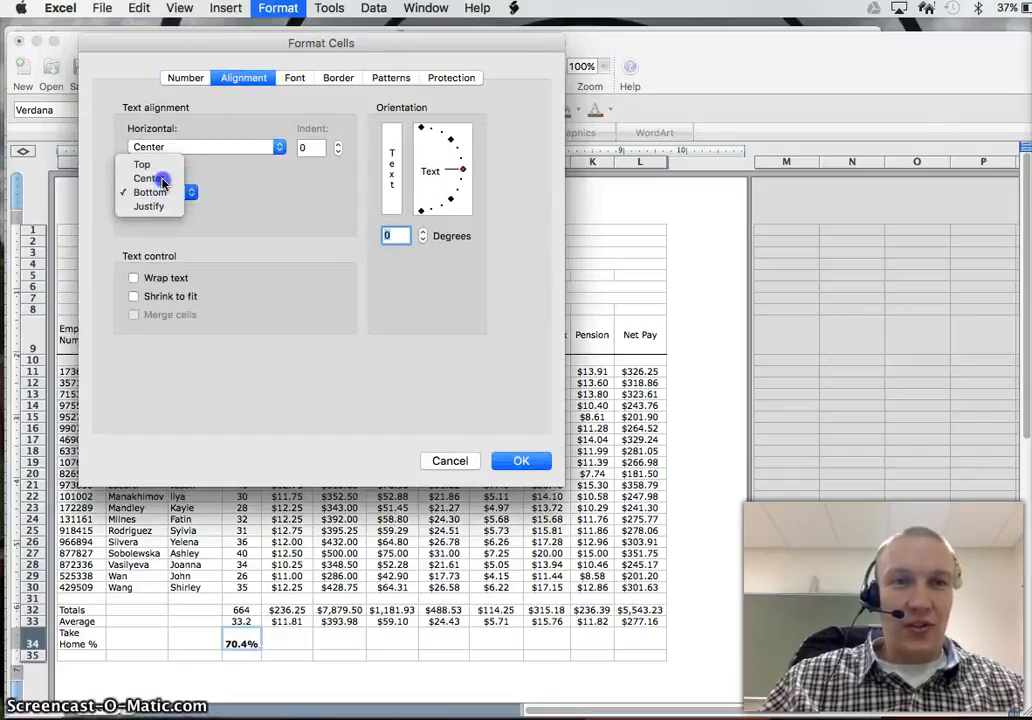
left_click(150, 178)
left_click(521, 460)
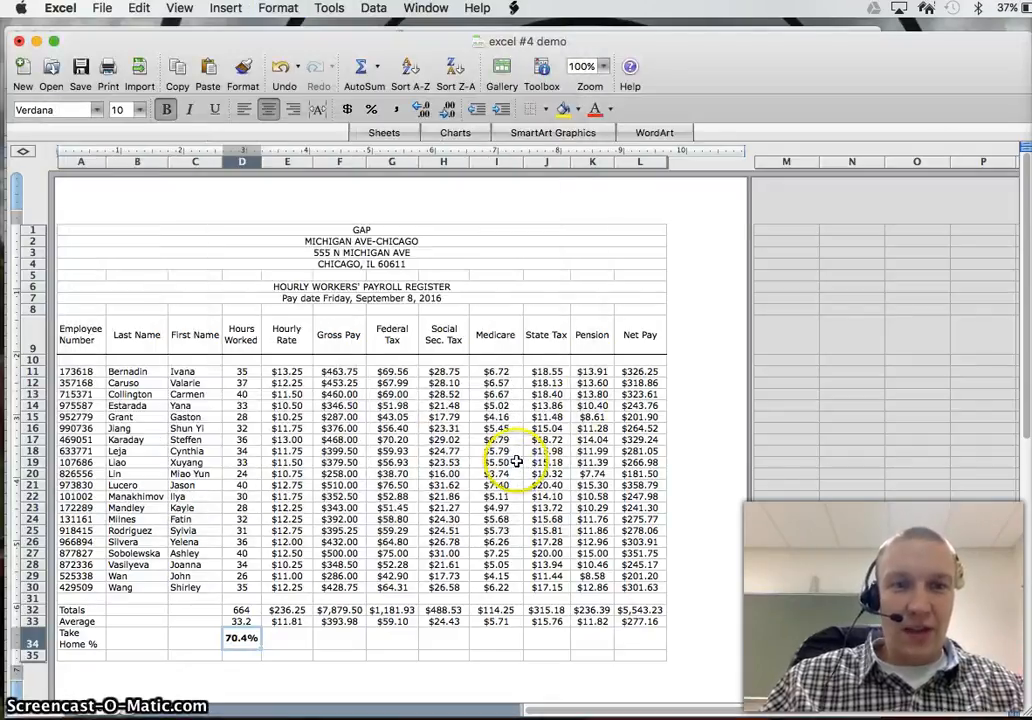
Step: Set the font size of the take-home percentage in D34 to 12
left_click(138, 108)
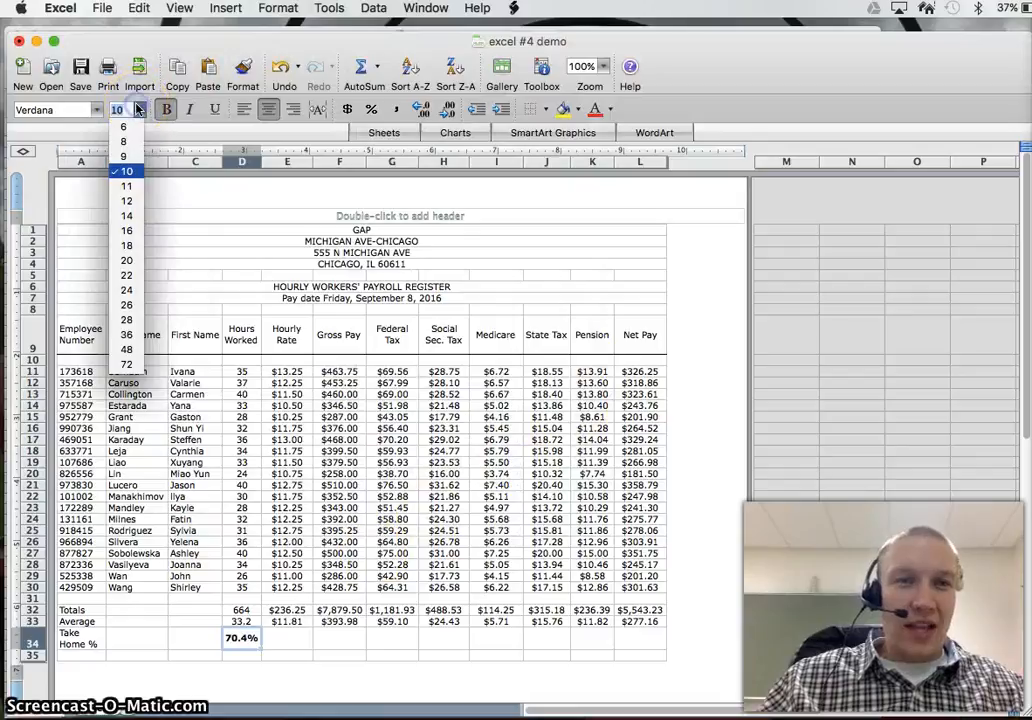
left_click(128, 188)
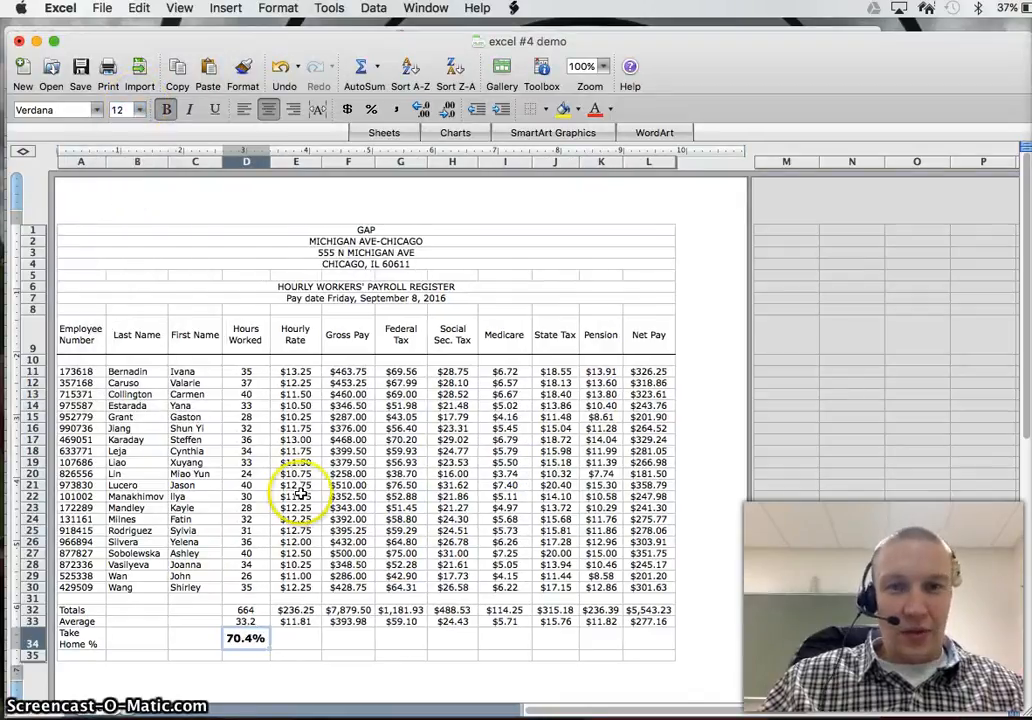
left_click(497, 612)
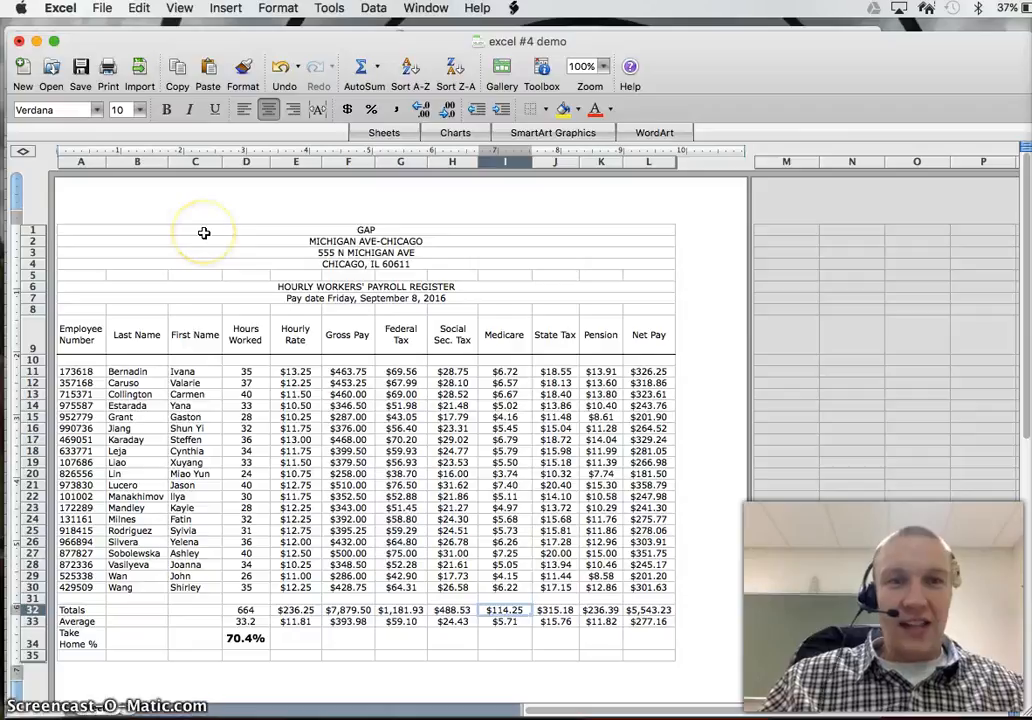
Step: Fill the GAP title row (row 1) with Dark Blue
left_click_drag(212, 242, 226, 264)
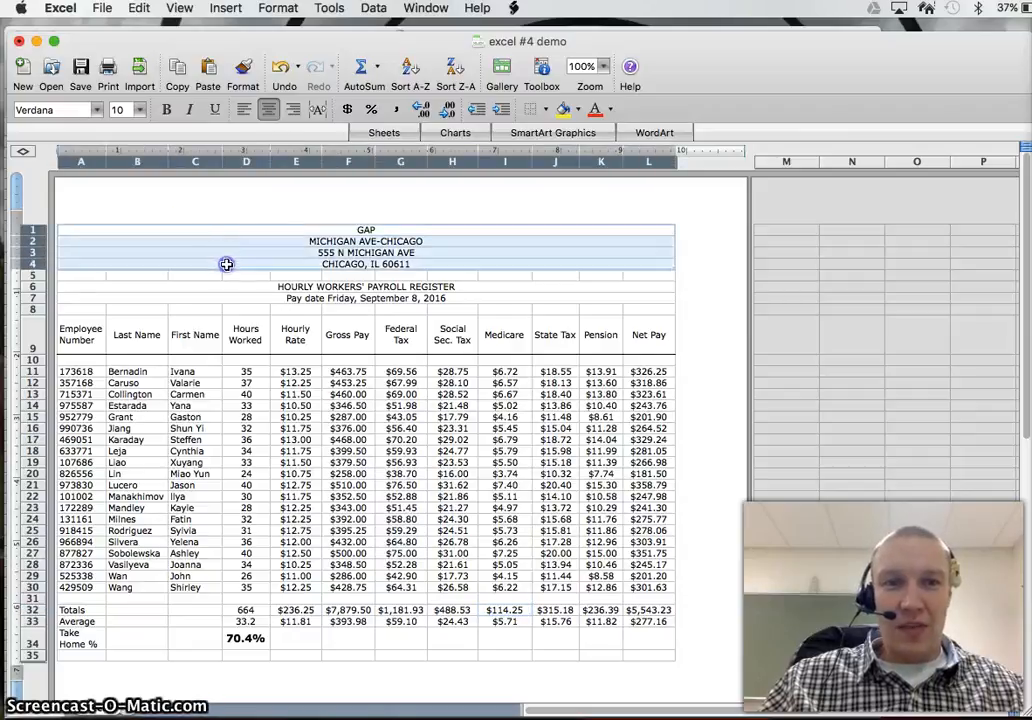
left_click(220, 229)
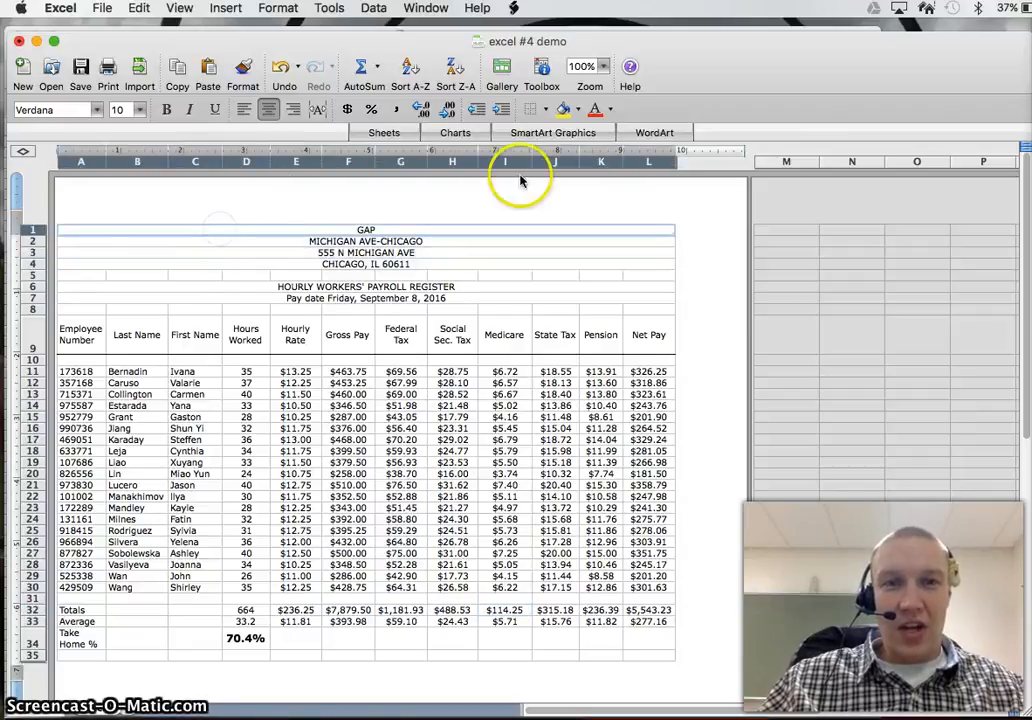
left_click(577, 111)
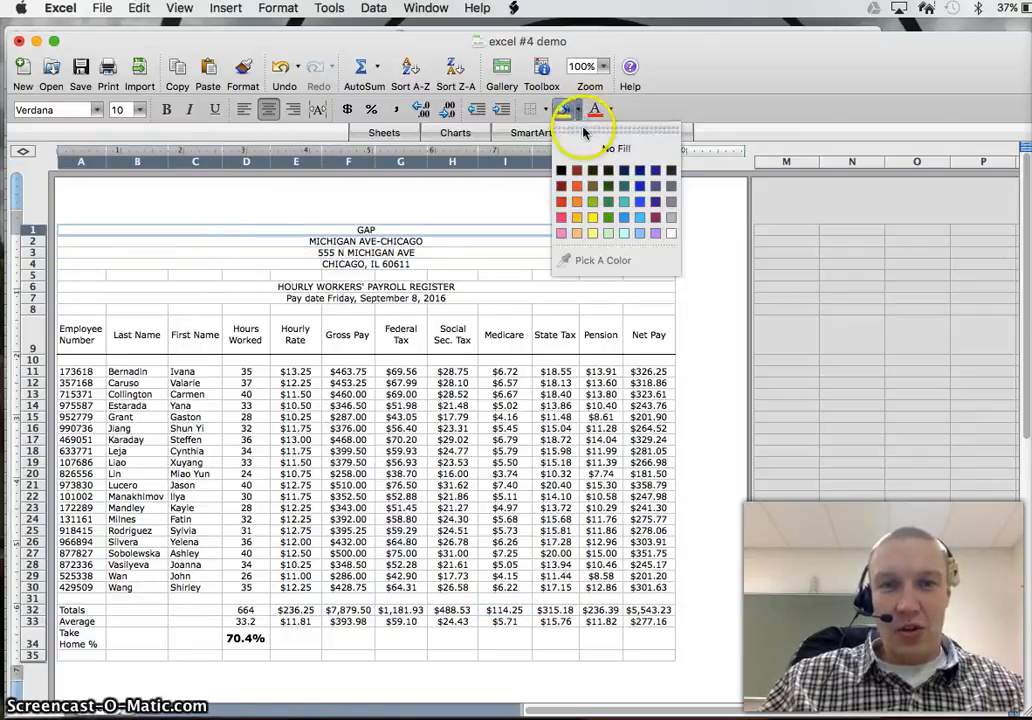
left_click(640, 172)
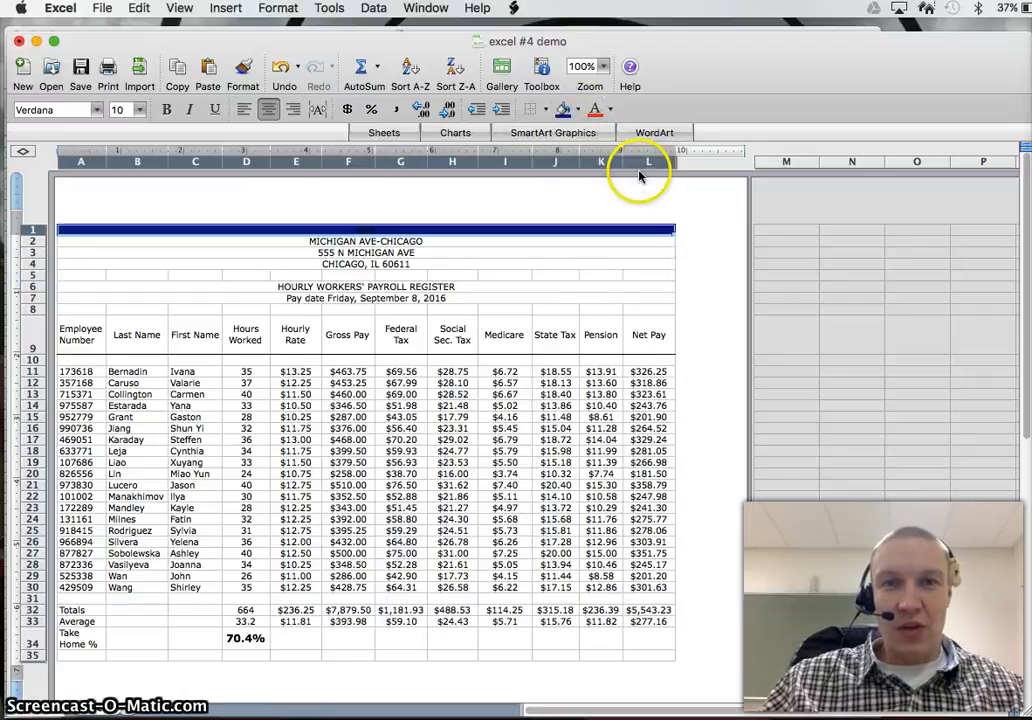
Step: Change the GAP title's font color to white and its font size to 16
left_click(610, 110)
left_click(703, 233)
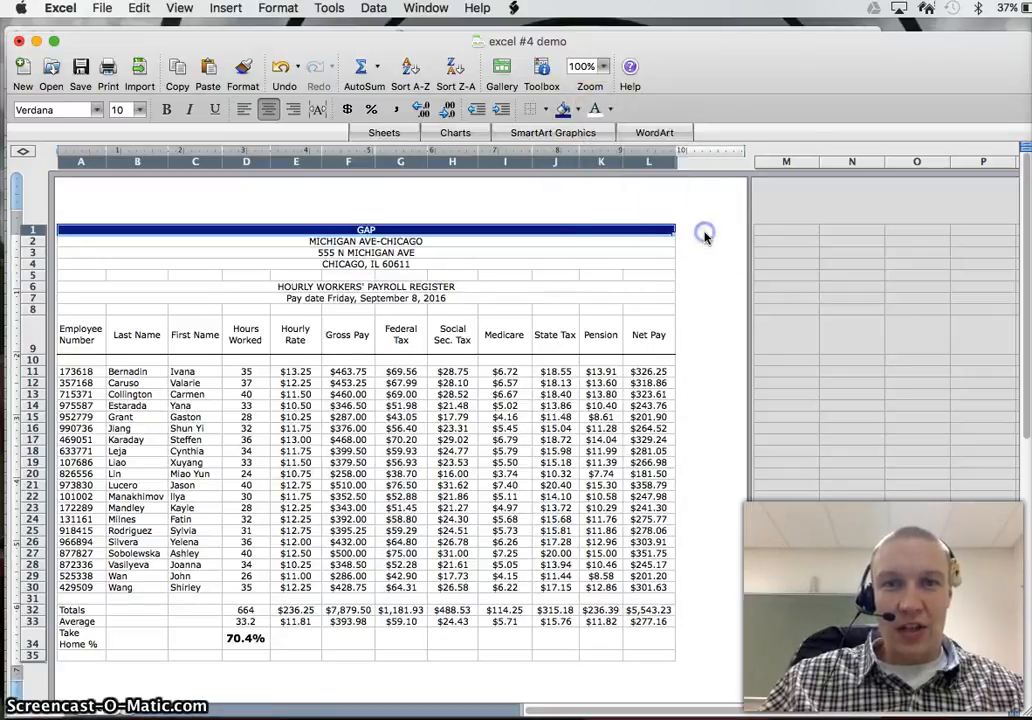
left_click(140, 110)
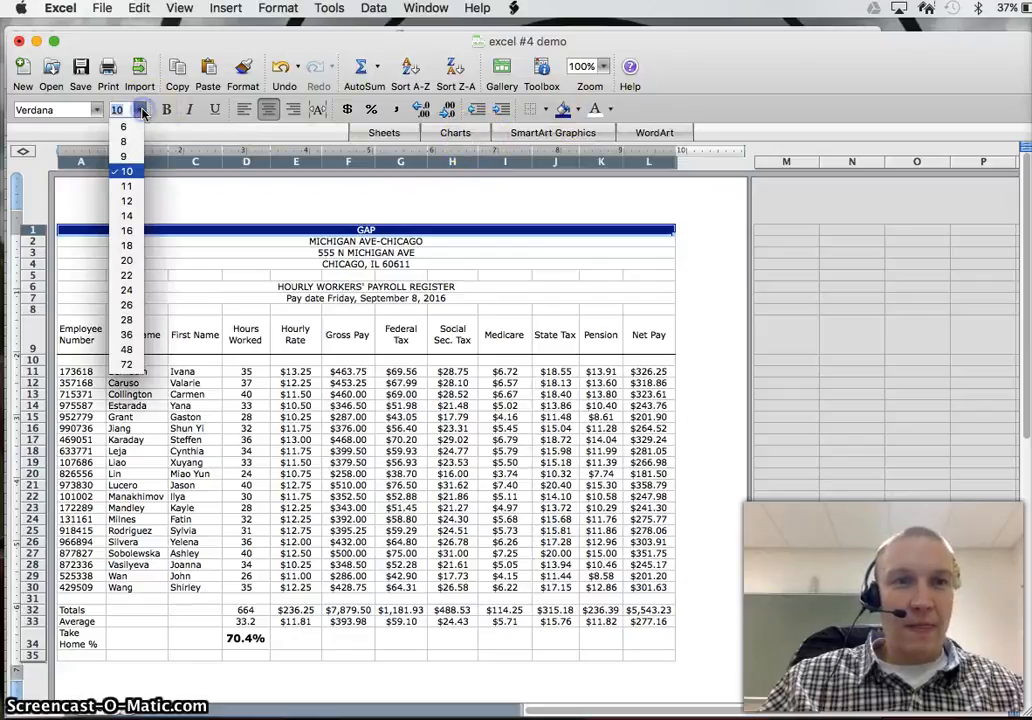
left_click(133, 236)
Step: Apply the same dark blue fill and white font color to the store location and address rows 2 to 4
left_click(318, 247)
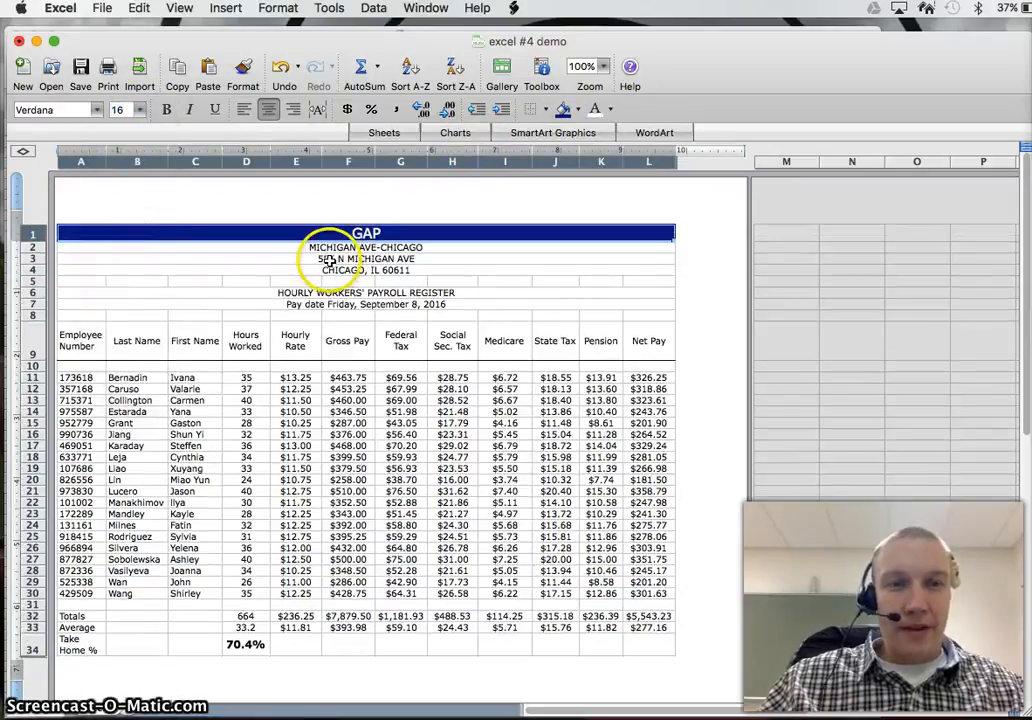
left_click_drag(318, 247, 341, 270)
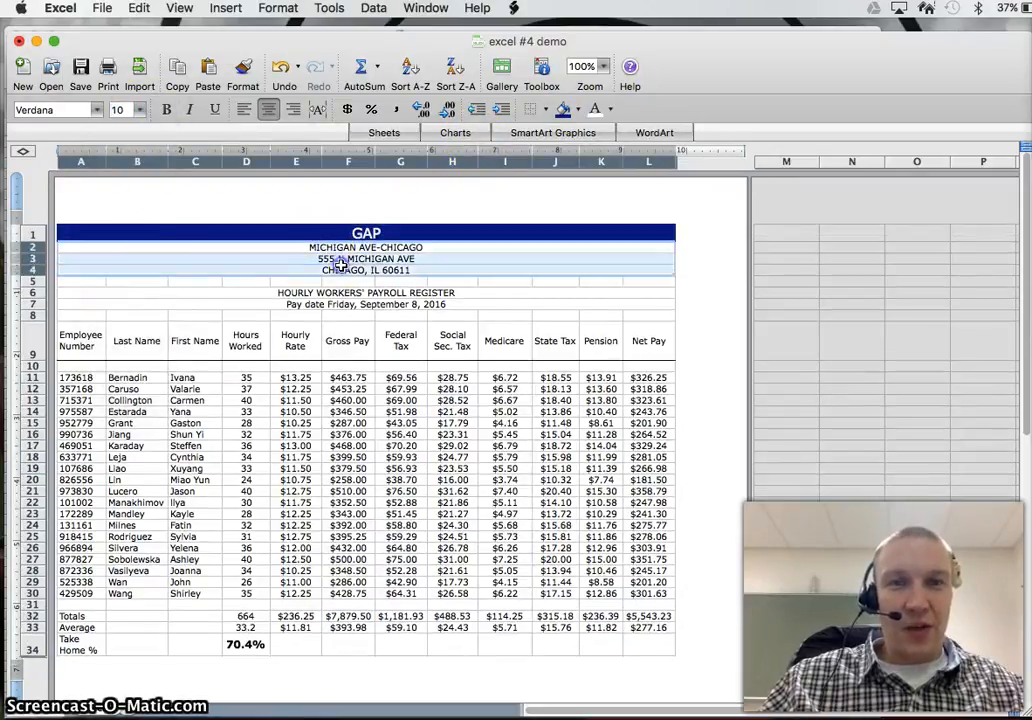
left_click(566, 112)
left_click(594, 108)
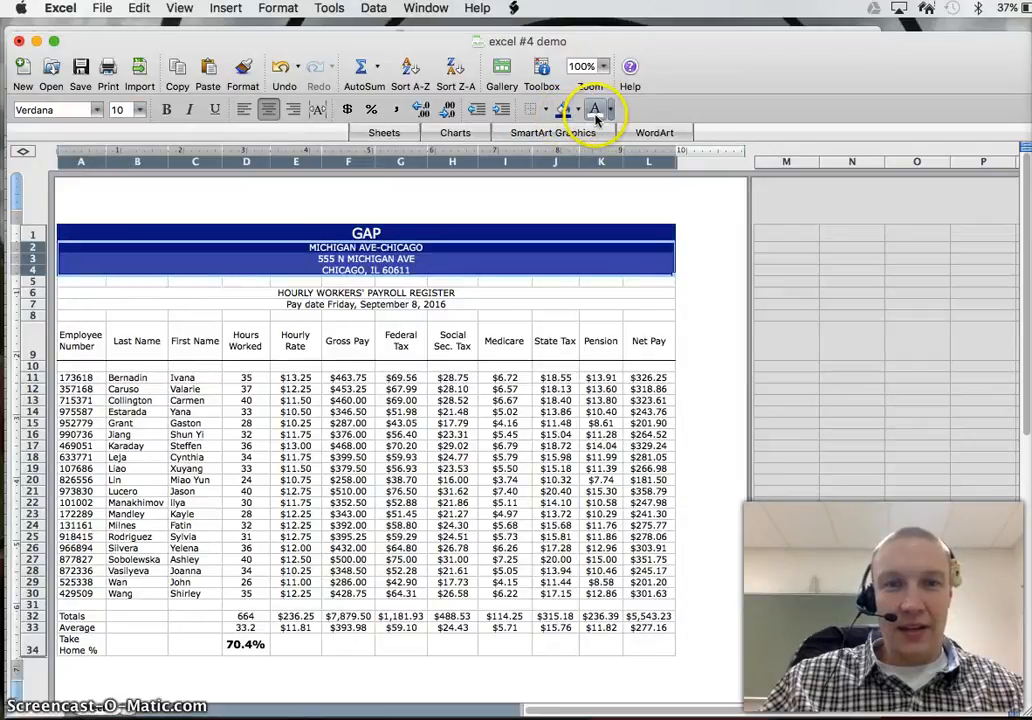
Step: Set the font size of the store location and address rows 2 to 4 to 12
left_click(139, 110)
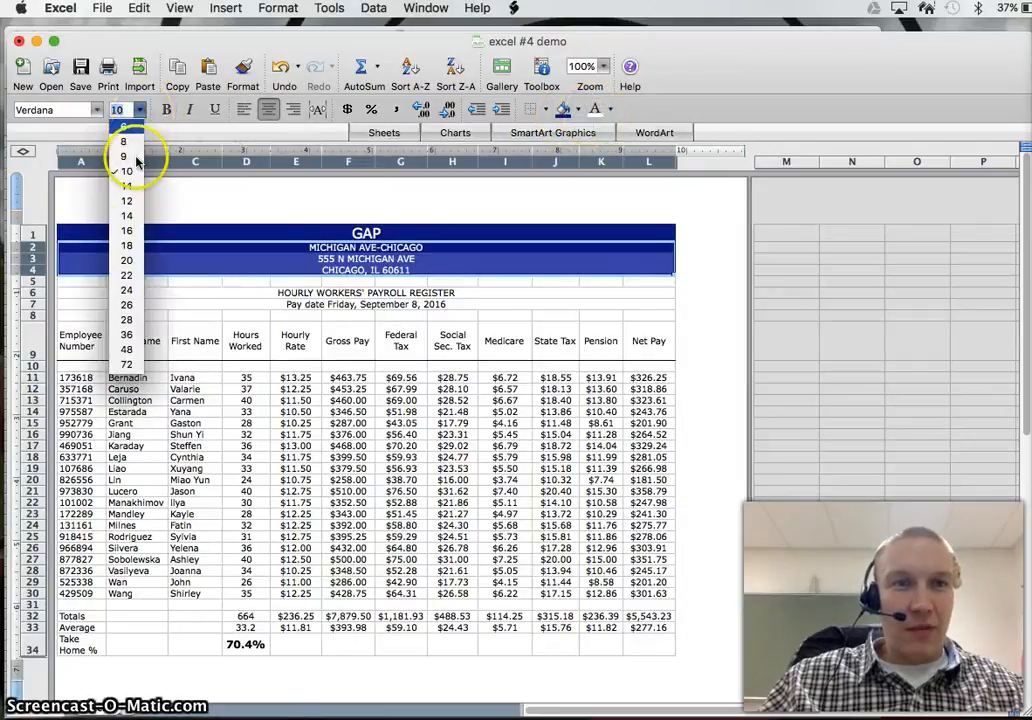
left_click(130, 201)
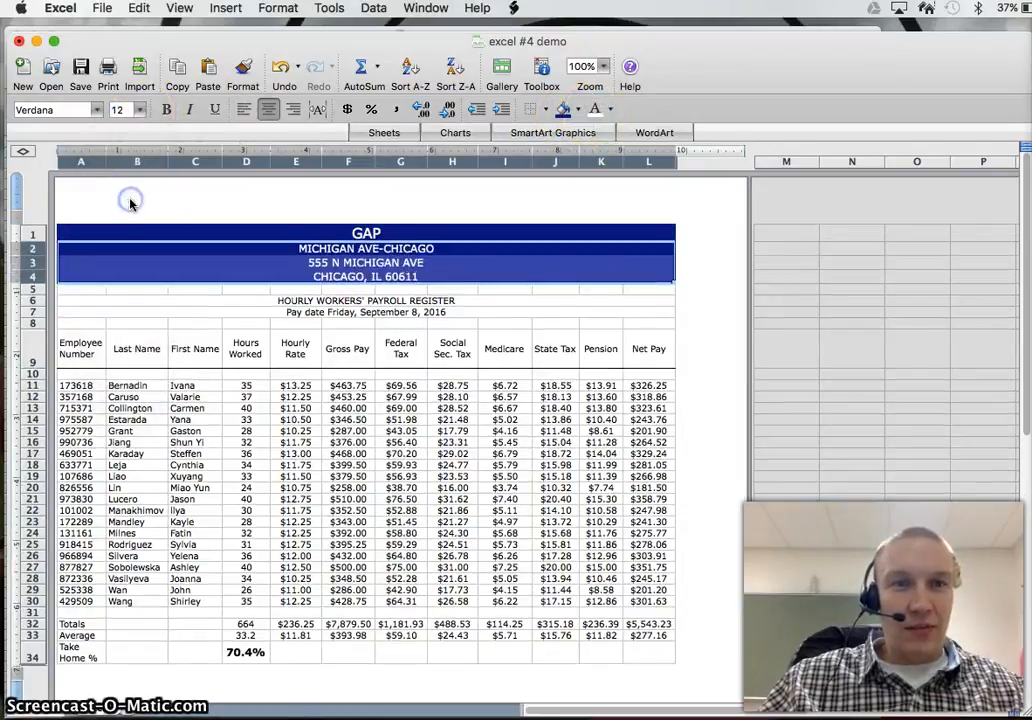
left_click(446, 398)
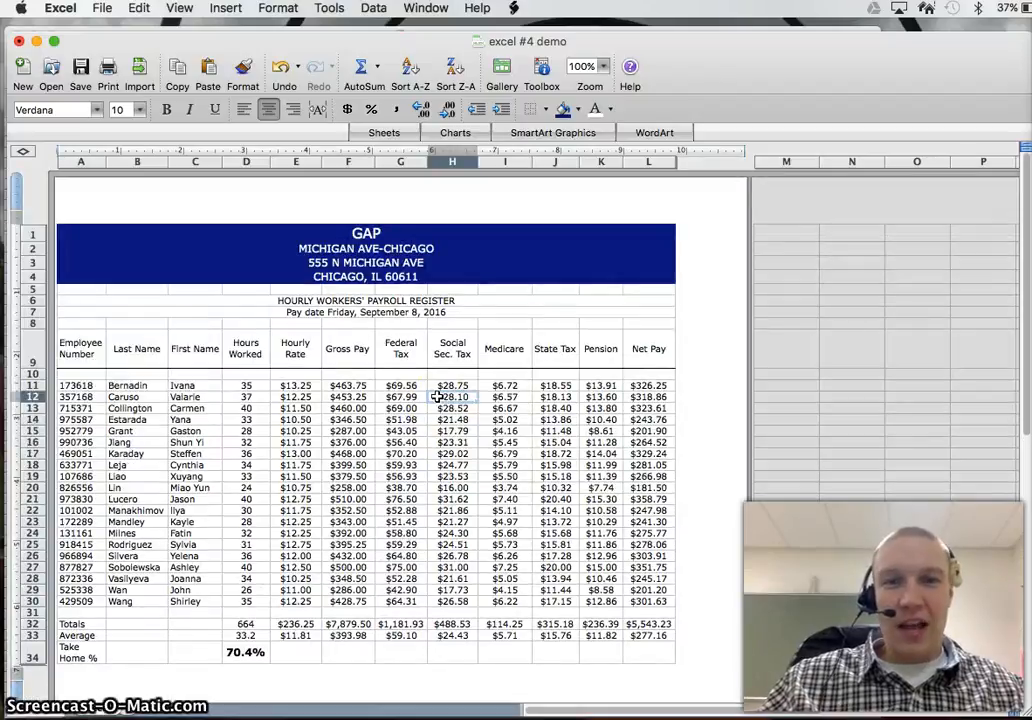
Step: Add a thick box border around the whole payroll register, A1:L34
left_click_drag(108, 253, 272, 383)
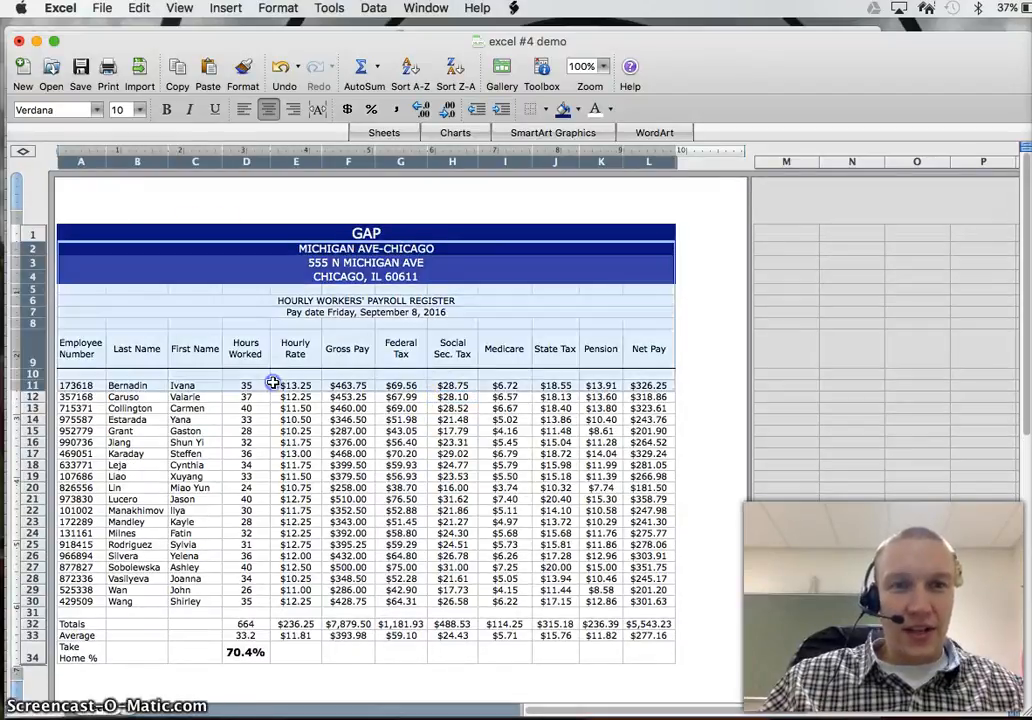
left_click_drag(92, 231, 657, 648)
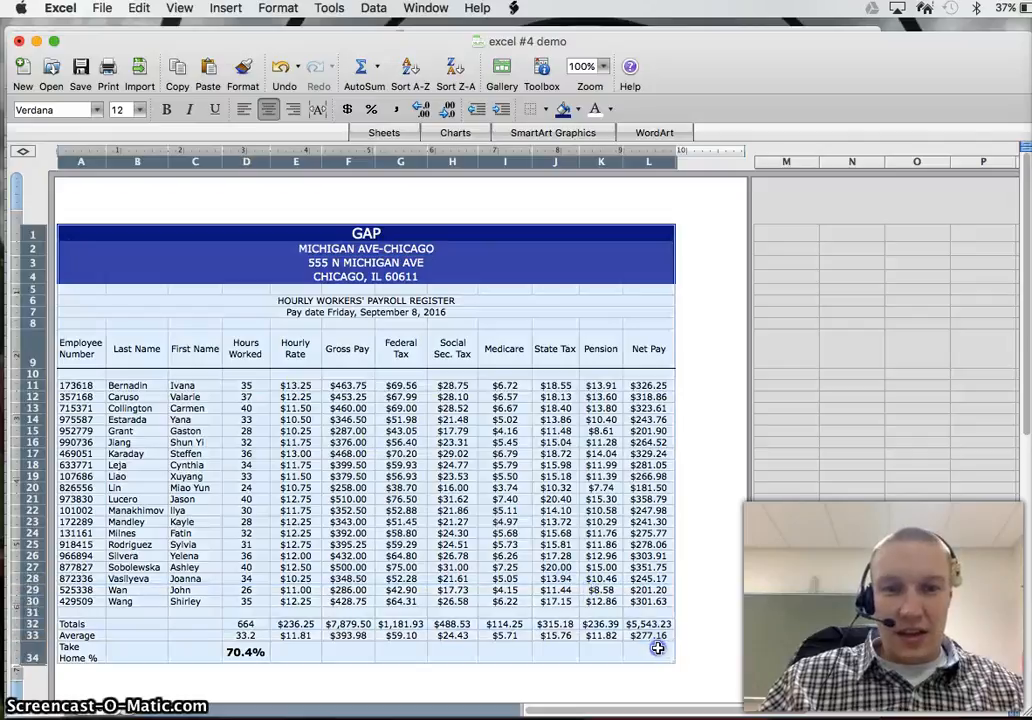
left_click(546, 113)
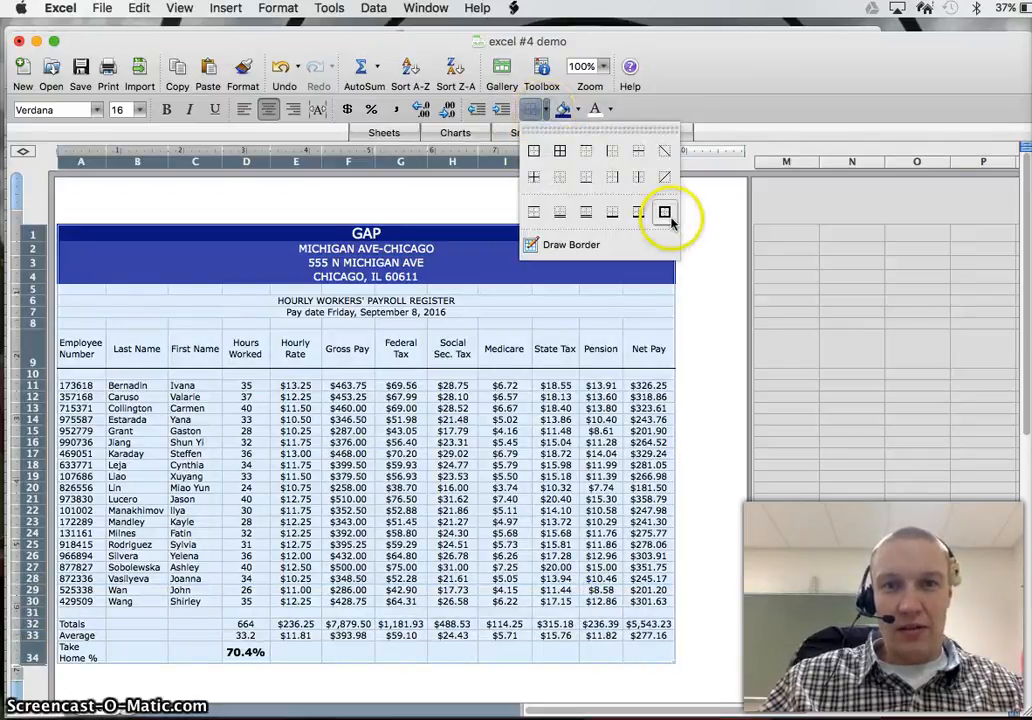
left_click(668, 214)
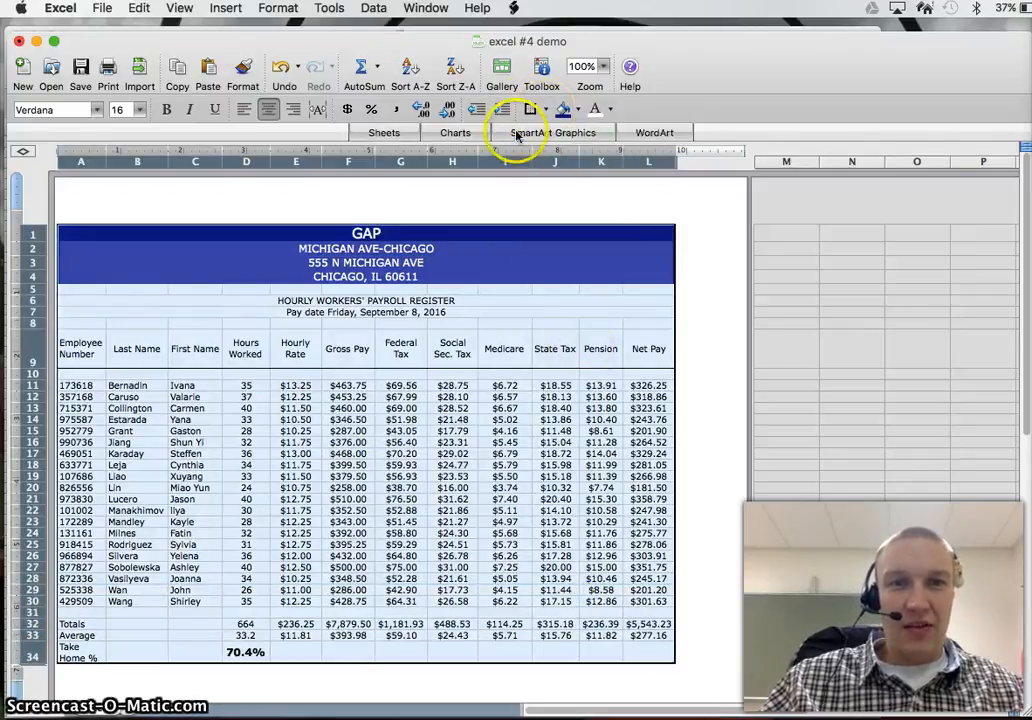
Step: Apply all borders, inside and outside, to every cell of the whole payroll register, A1:L34
left_click(547, 113)
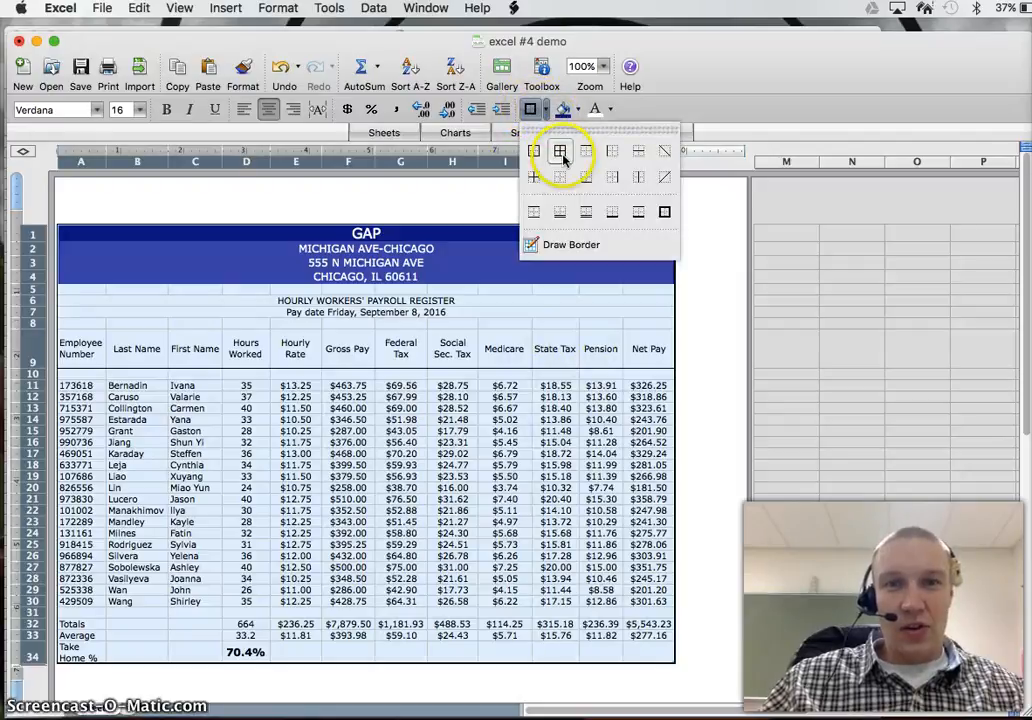
left_click(561, 157)
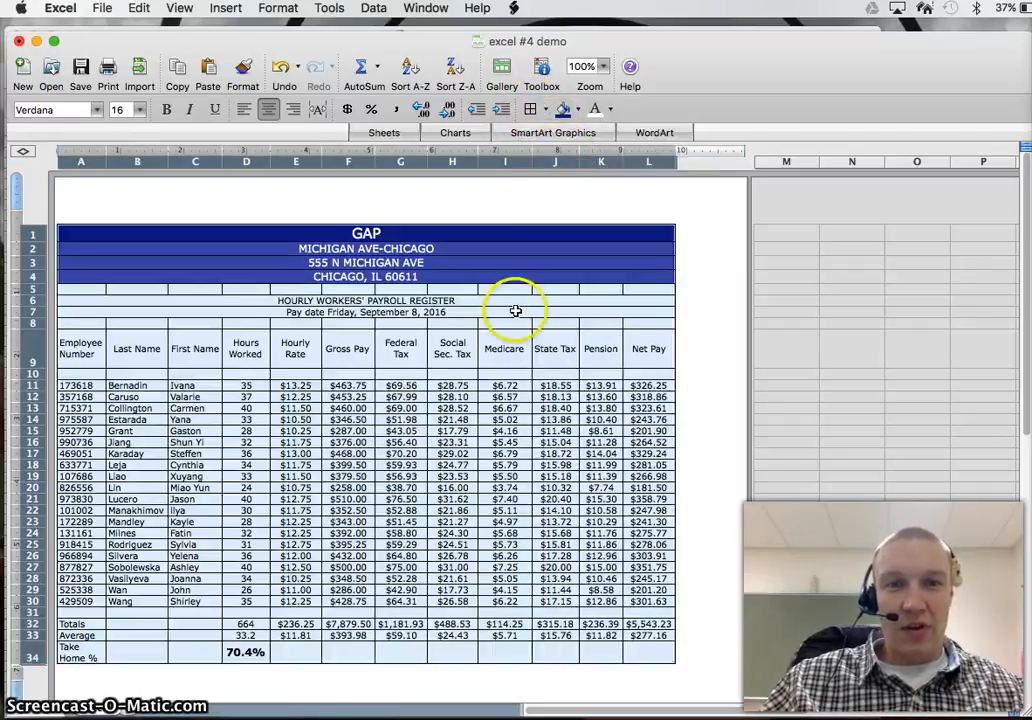
left_click(520, 460)
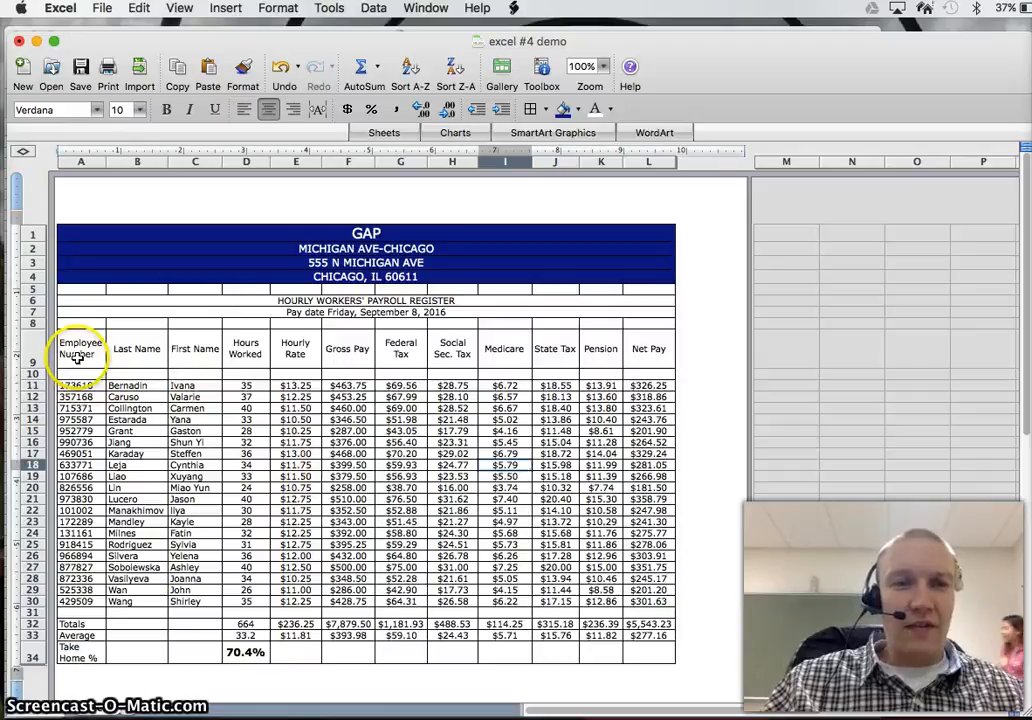
mouse_move(77, 360)
left_mouse_down()
mouse_move(300, 560)
mouse_move(520, 610)
mouse_move(648, 614)
left_mouse_up()
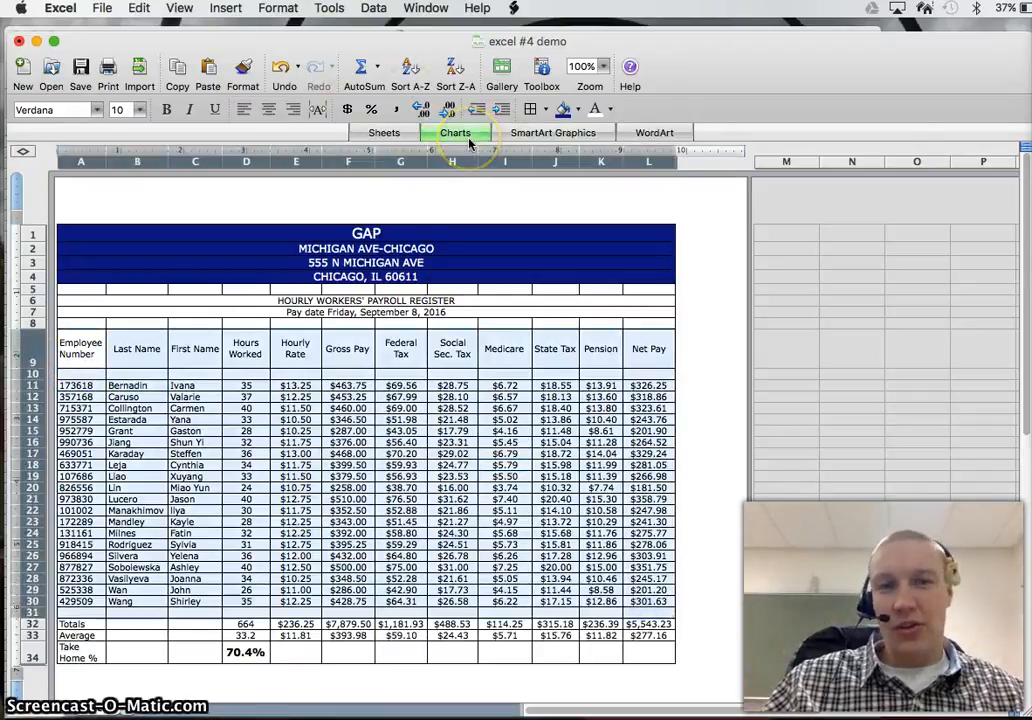
left_click(455, 387)
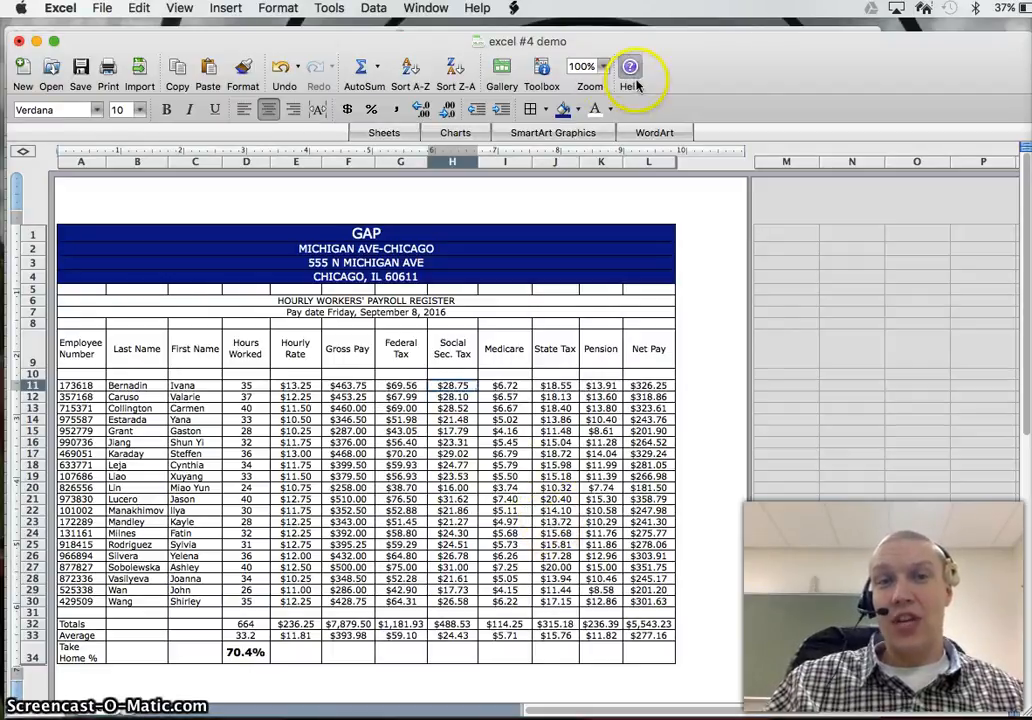
left_click_drag(670, 76, 668, 95)
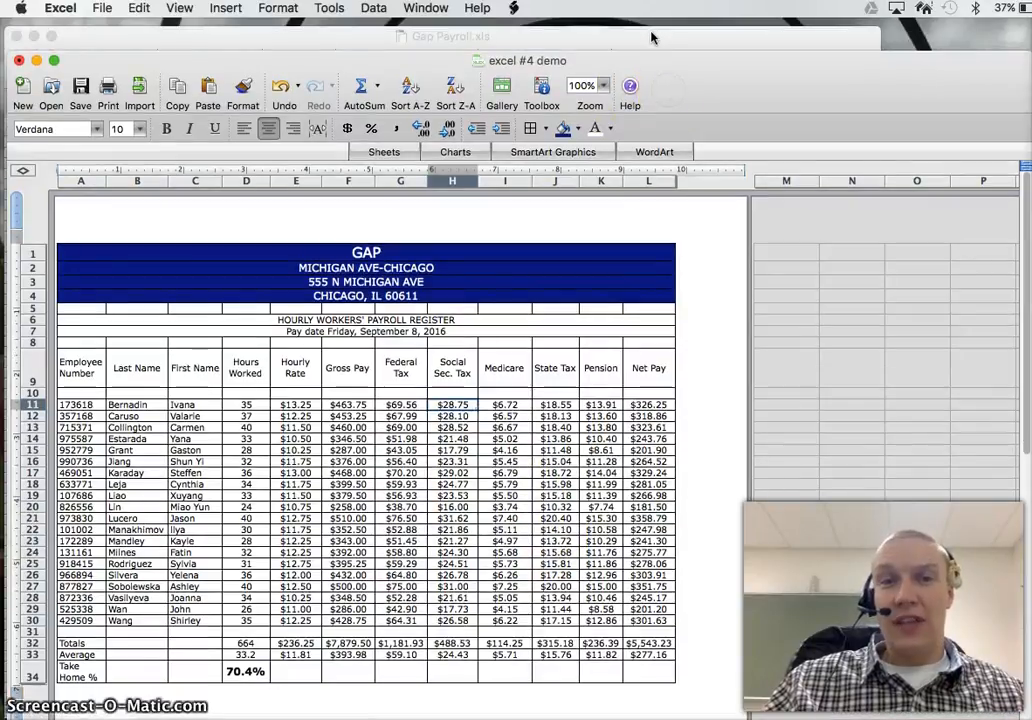
Step: Examine the Social Sec. Tax formula in H11 and leave the cell without changing it
left_click(461, 374)
left_click(454, 414)
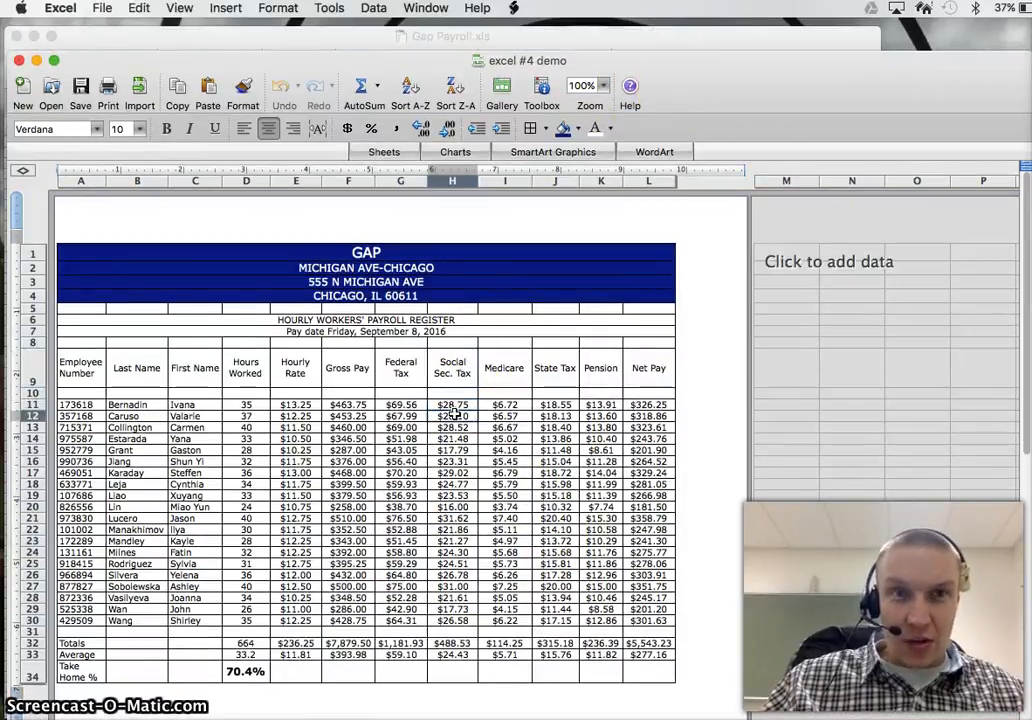
key("Up")
key("super+Down")
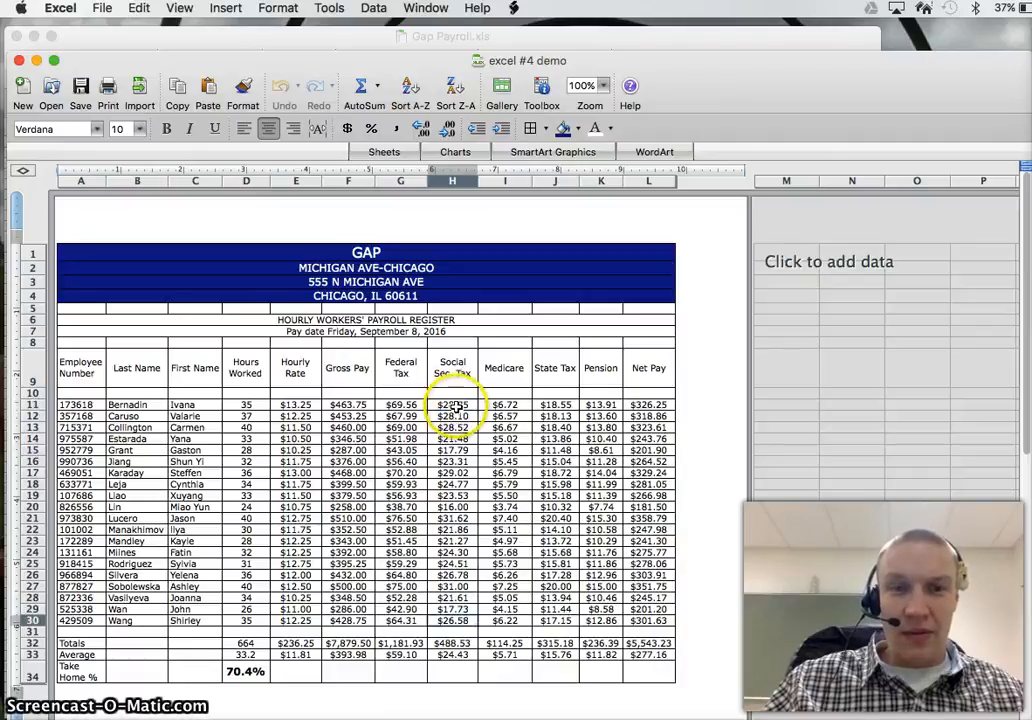
double_click(451, 404)
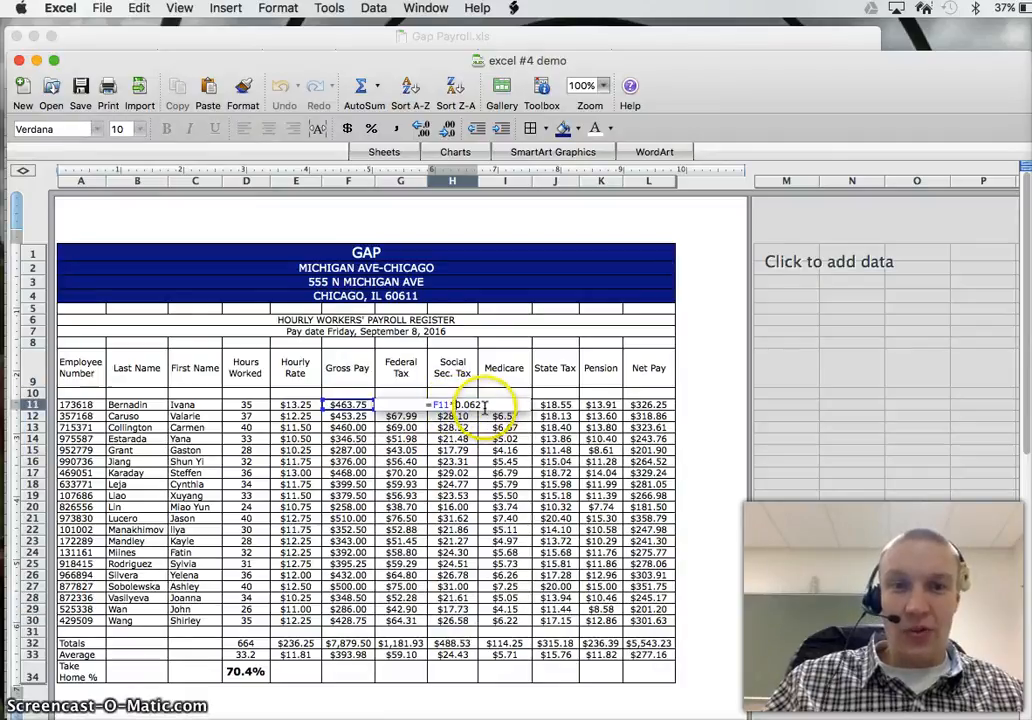
double_click(566, 408)
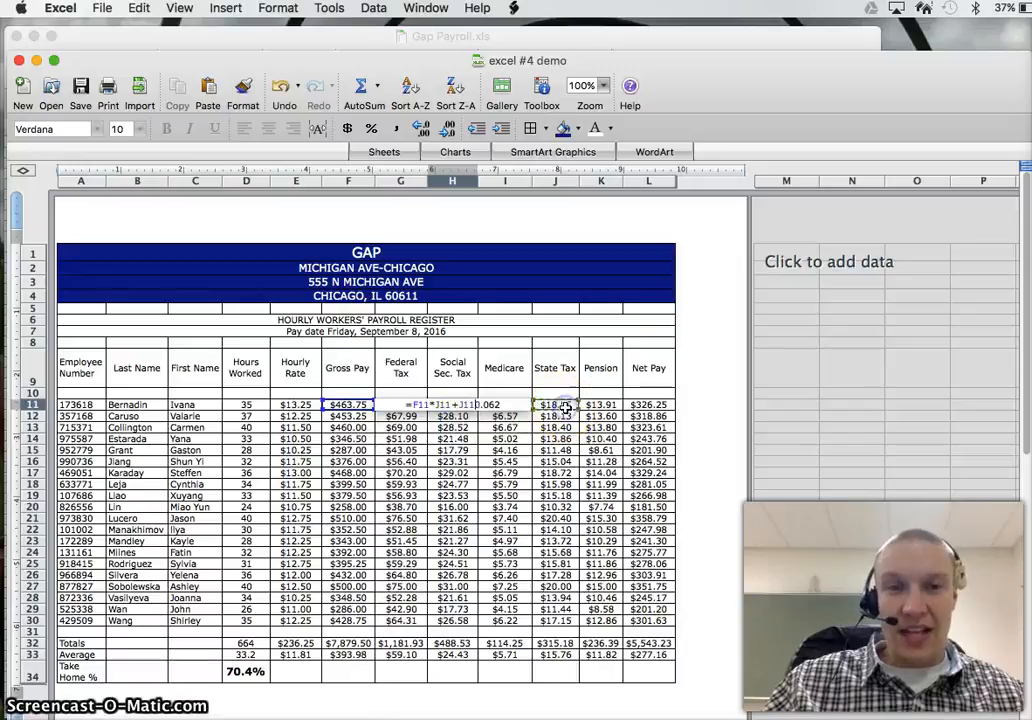
key("Escape")
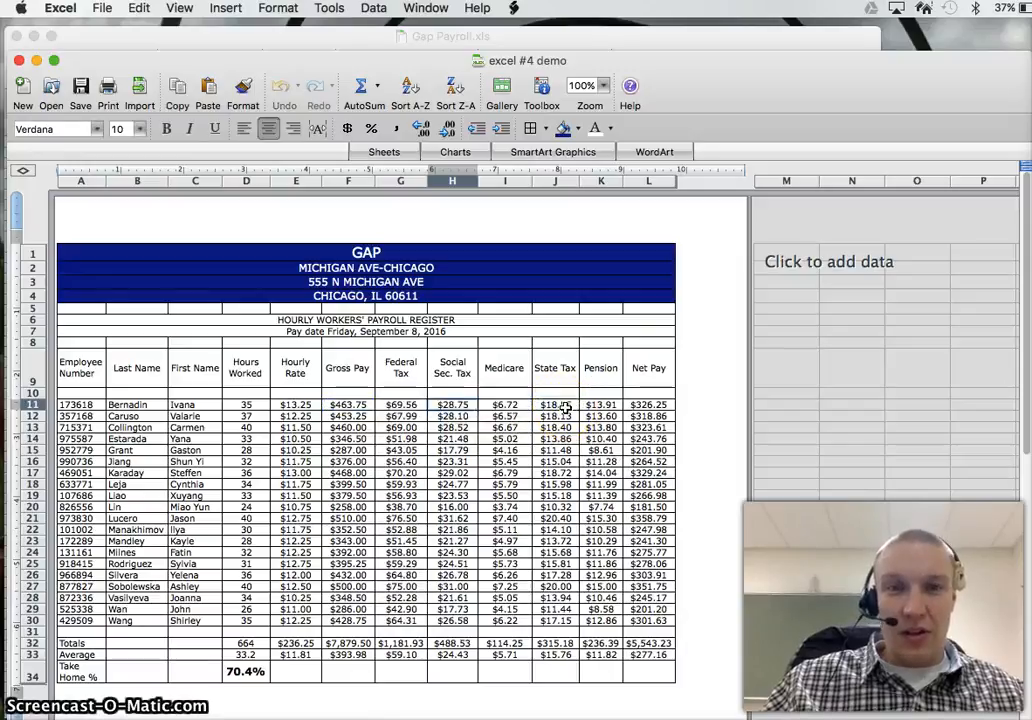
Step: Examine the State Tax formula in column J and leave the cell without changing it
left_click(566, 406)
double_click(566, 408)
double_click(566, 407)
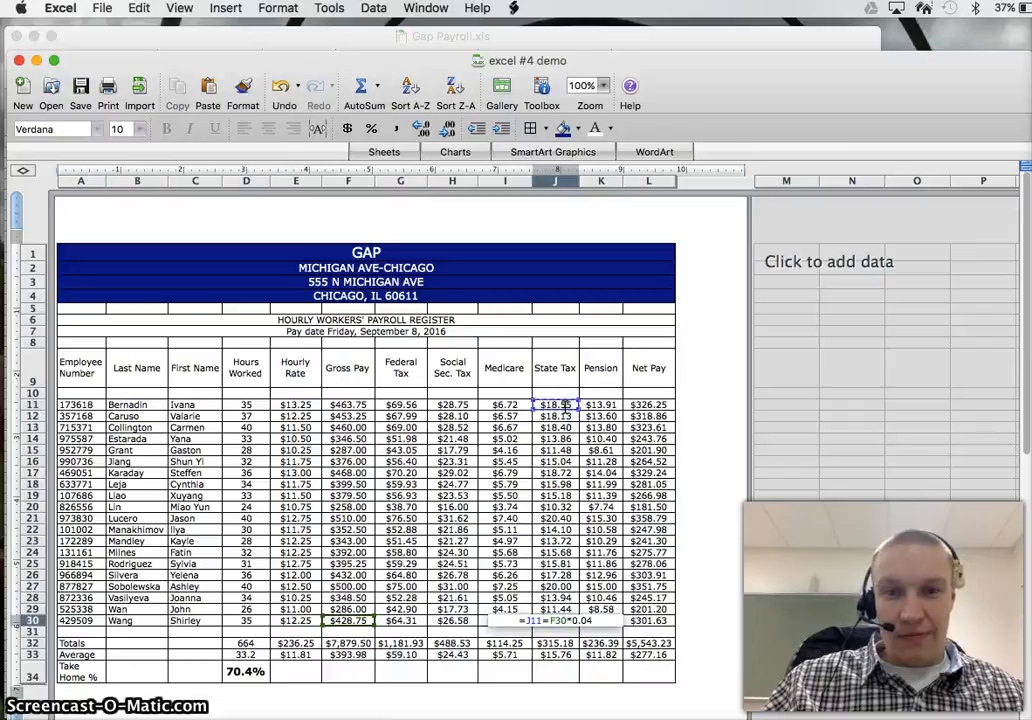
key("Escape")
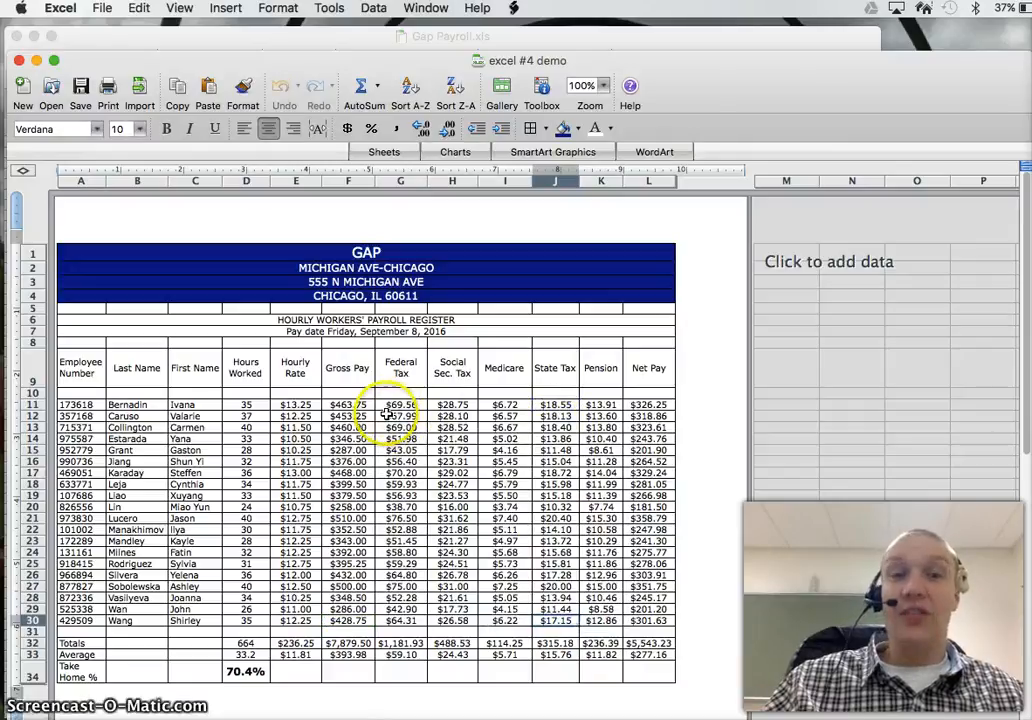